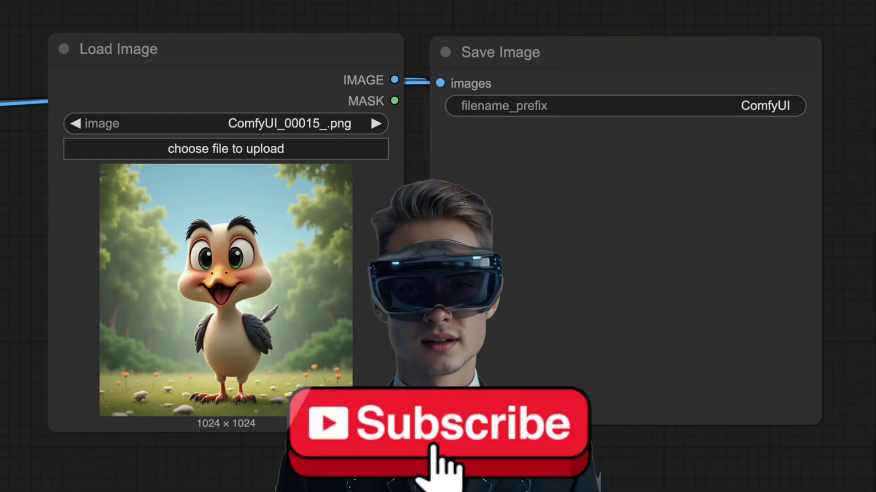
Step: Choose ComfyUI_00032_.png from the Load Image node's image list
click(302, 127)
click(325, 197)
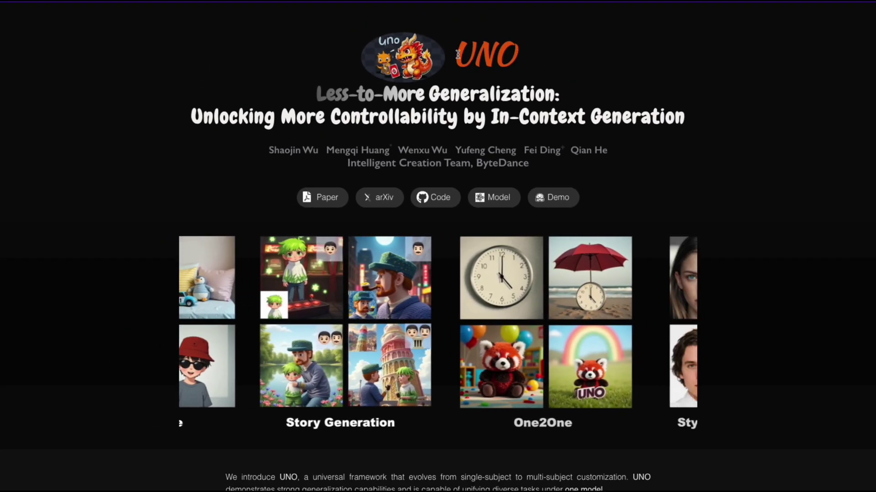
double_click(499, 56)
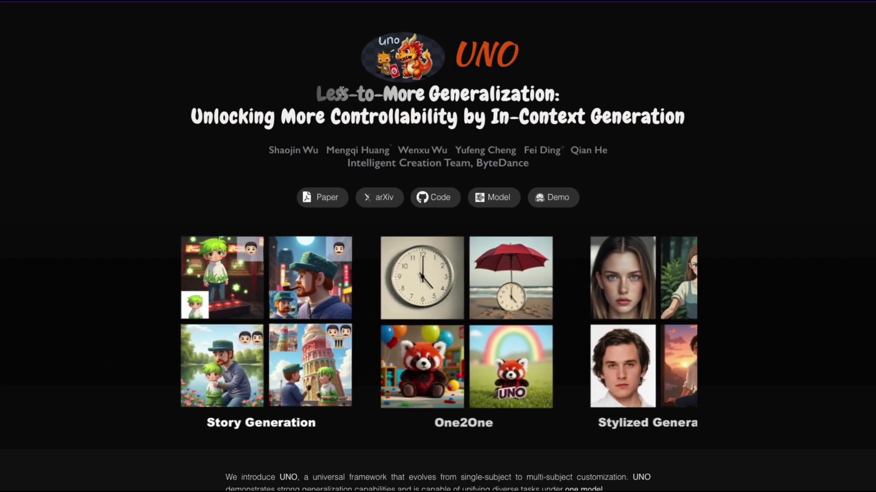
drag(539, 59, 711, 109)
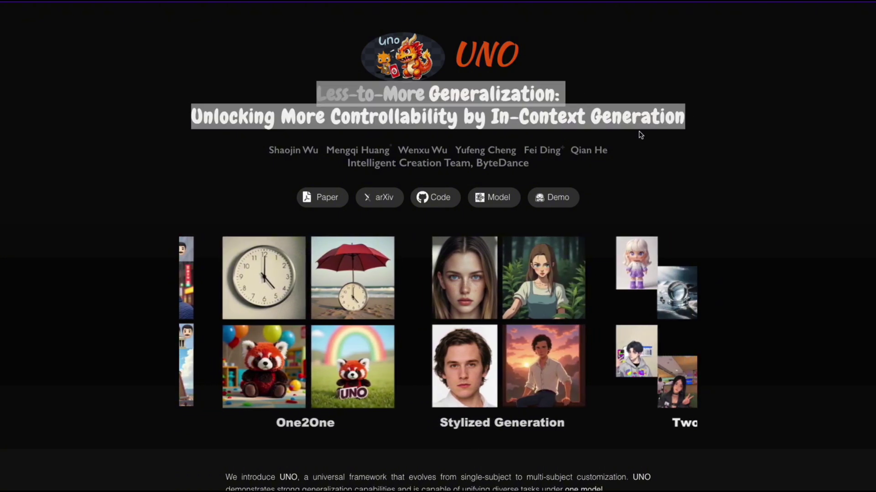
drag(531, 164, 477, 166)
click(526, 165)
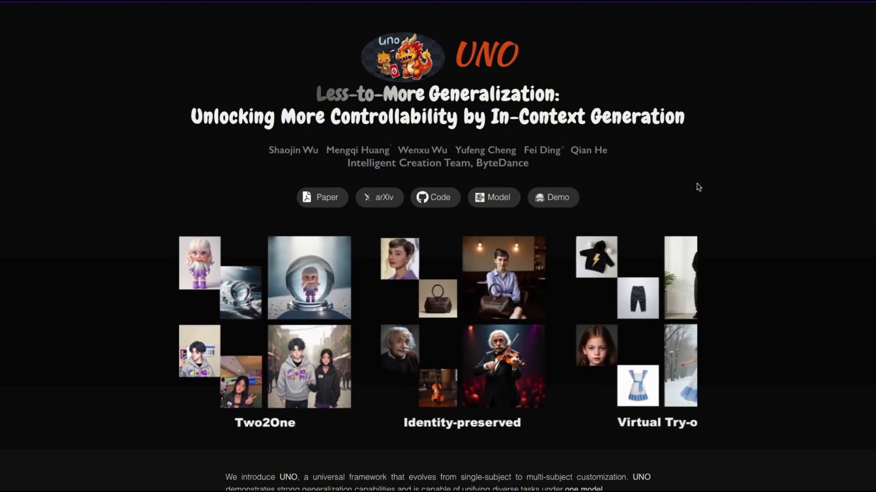
Step: Scroll down to the Generalization Capabilities heading and its try-on image grid
scroll(733, 215, down, 5)
scroll(733, 217, down, 20)
scroll(733, 216, up, 1)
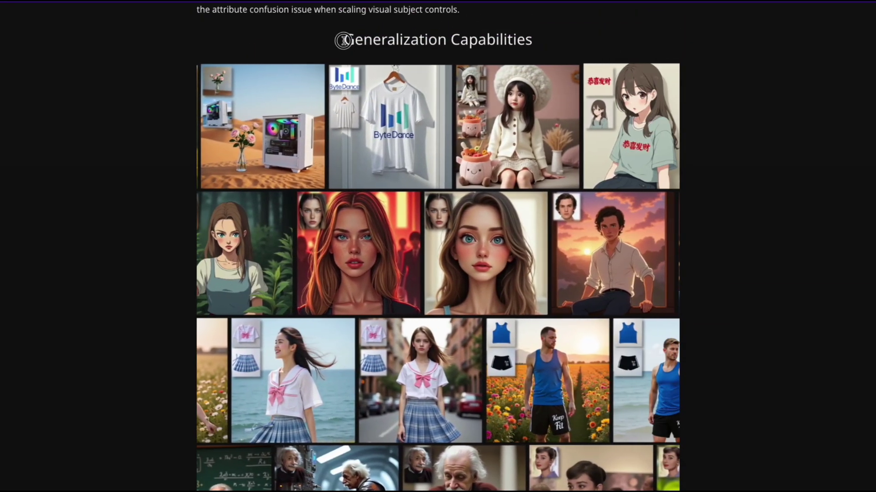
drag(342, 39, 546, 45)
click(765, 139)
scroll(765, 139, down, 1)
scroll(765, 138, down, 1)
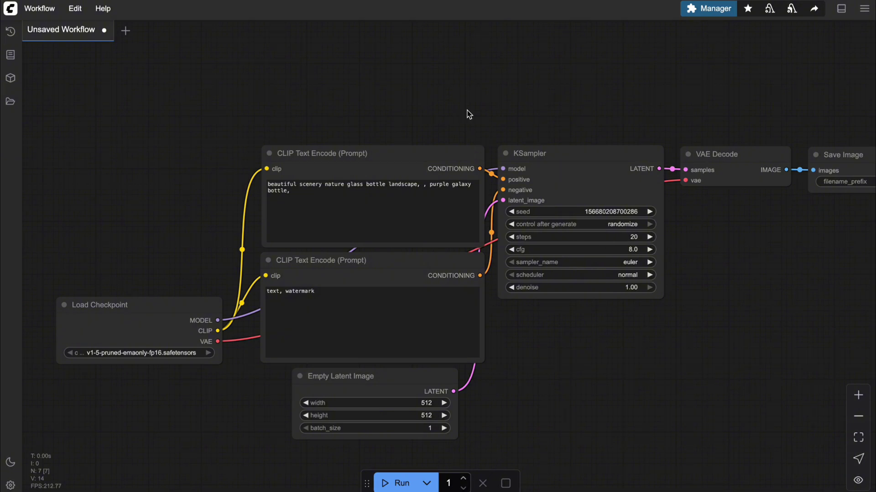
Step: Create a new blank workflow, close the original default workflow, and open ComfyUI Manager
mouse_move(467, 110)
mouse_down()
mouse_move(430, 107)
mouse_move(458, 108)
mouse_up()
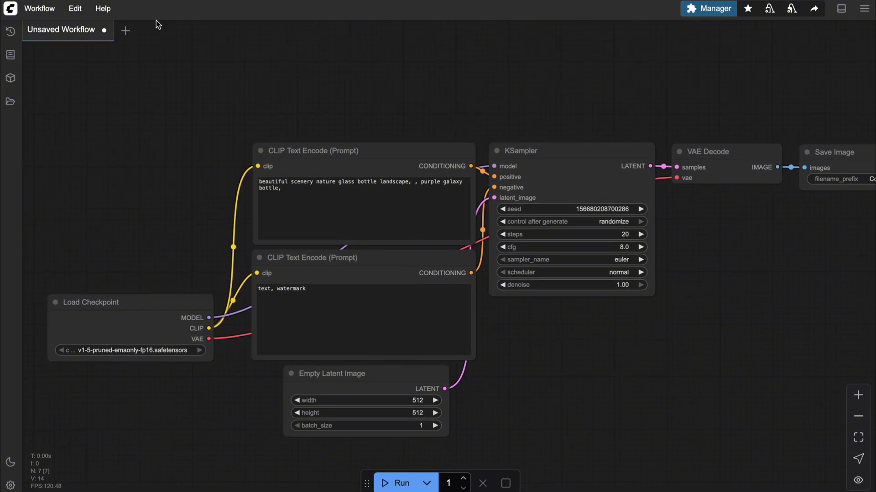
click(125, 30)
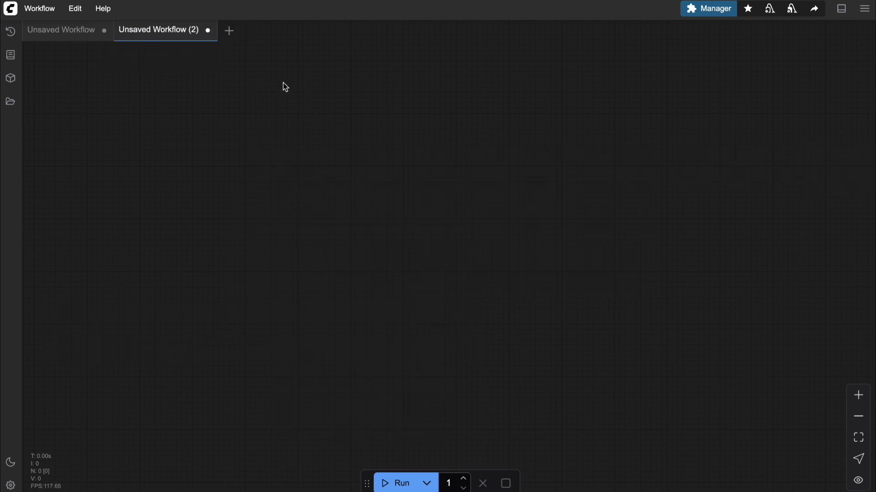
click(76, 41)
click(155, 41)
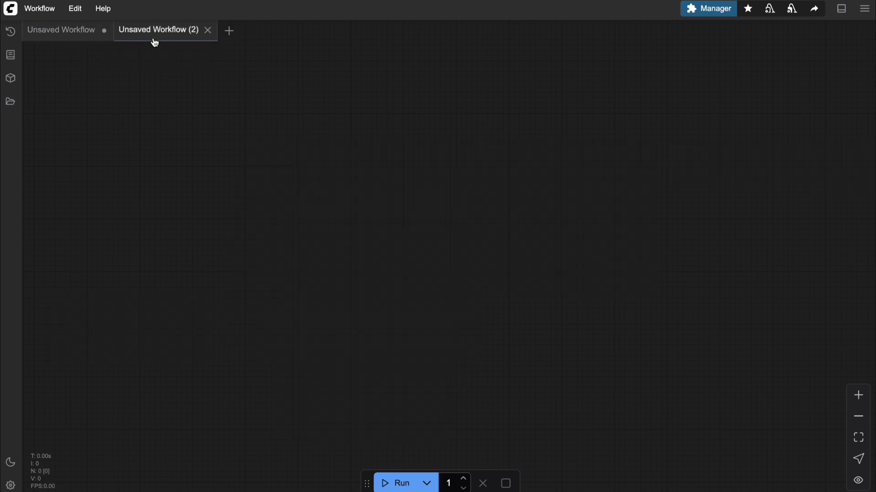
click(105, 31)
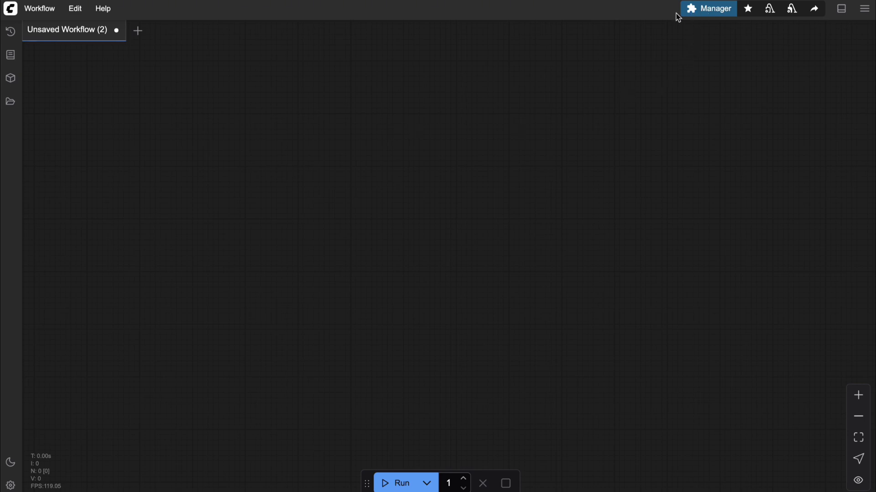
click(696, 12)
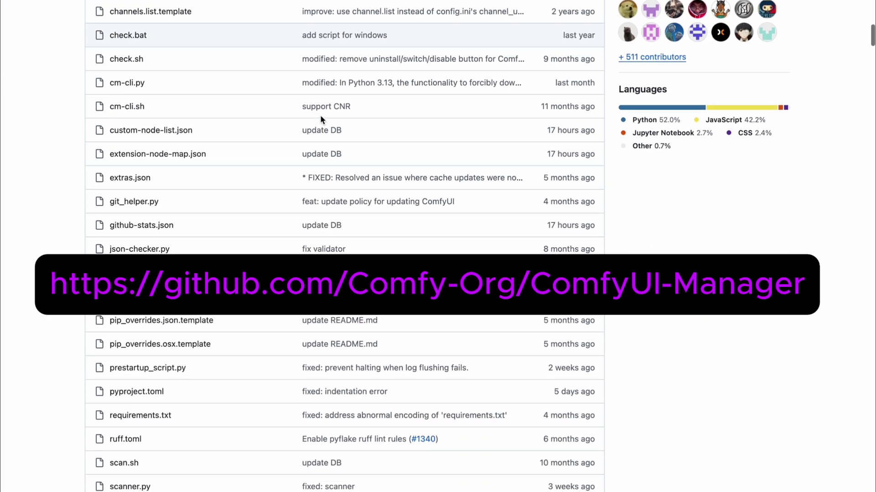
Step: Scroll the ComfyUI-Manager README down to its Installation heading
scroll(320, 119, down, 15)
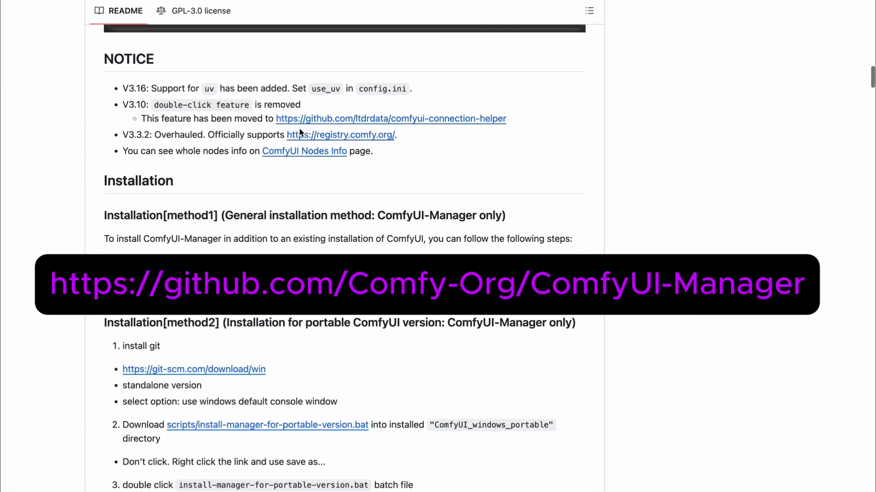
double_click(118, 180)
scroll(244, 182, down, 2)
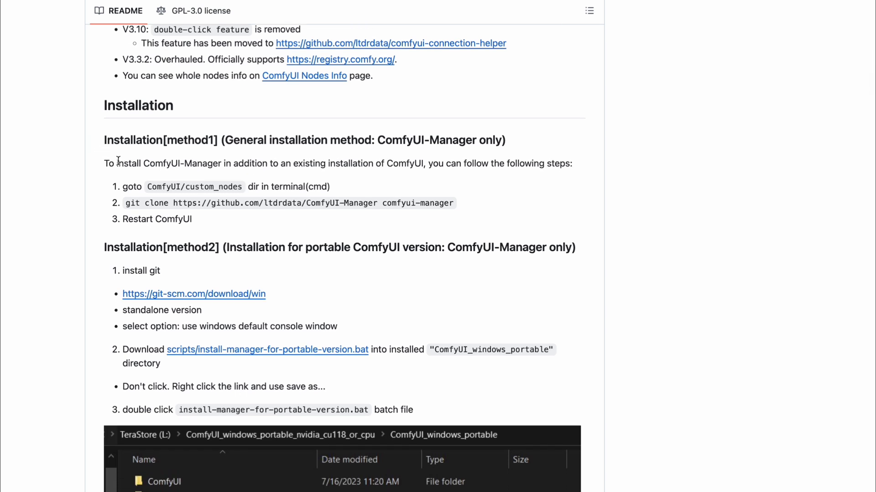
scroll(148, 225, down, 1)
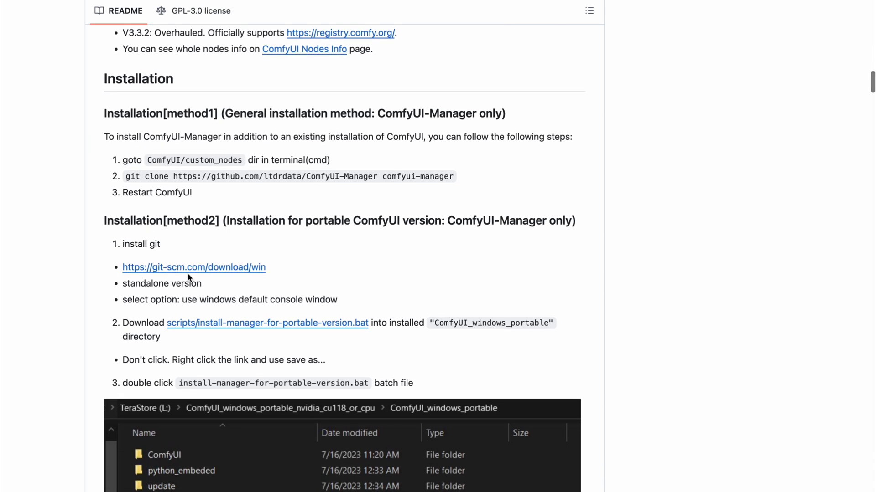
scroll(365, 259, up, 1)
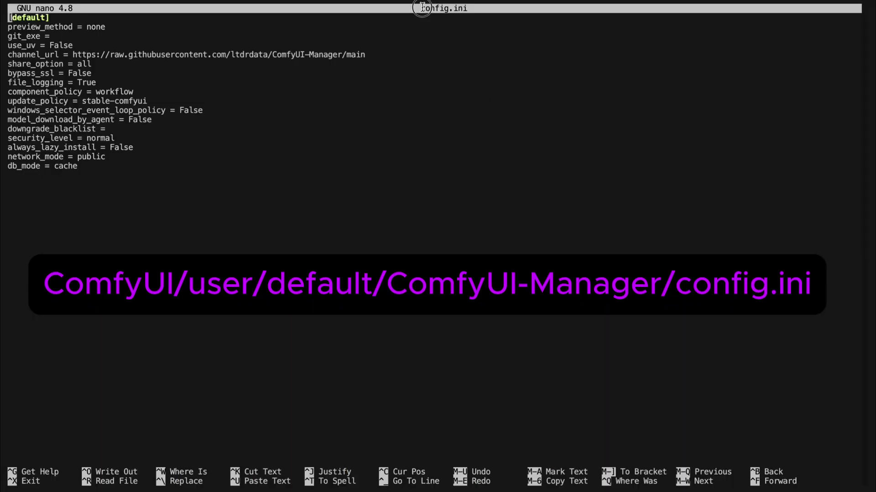
Step: Edit the config.ini line so it reads 'security_level = weak'
key(Down)
key(Down)
key(Down)
key(Right)
key(Right)
key(Right)
key(Right)
key(Right)
key(Right)
key(Right)
key(Right)
key(Right)
key(Right)
key(Right)
key(Right)
key(Right)
key(Right)
key(Right)
key(Right)
key(Right)
key(Right)
key(Right)
key(Right)
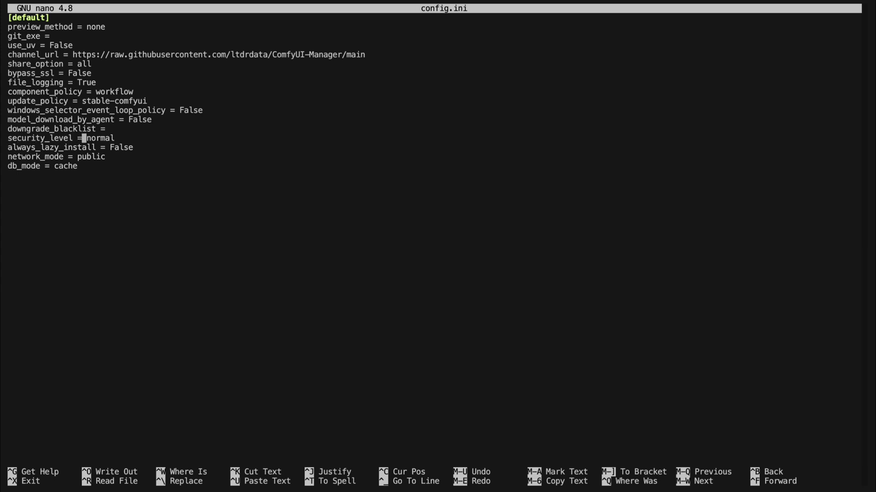
key(BackSpace)
key(BackSpace)
key(BackSpace)
key(BackSpace)
key(BackSpace)
key(BackSpace)
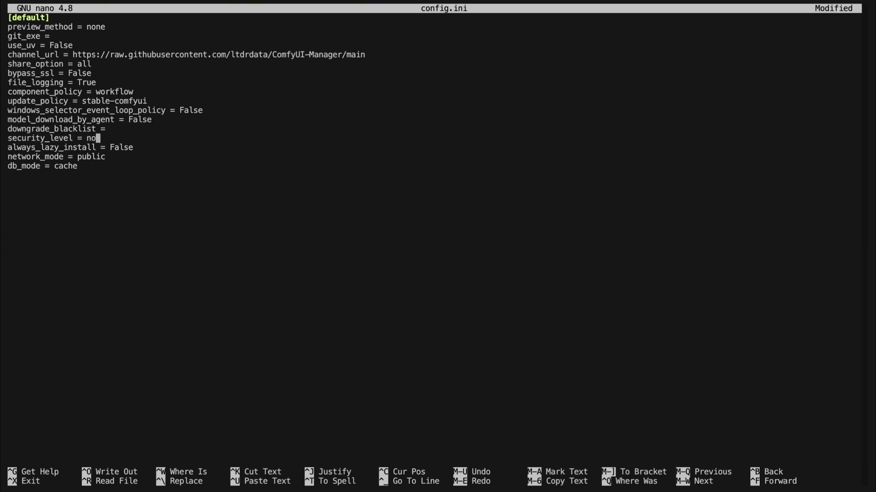
text(weak)
drag(9, 137, 110, 139)
Step: Restart the ComfyUI server from the Manager, confirm the reboot, and close the dialog
click(153, 156)
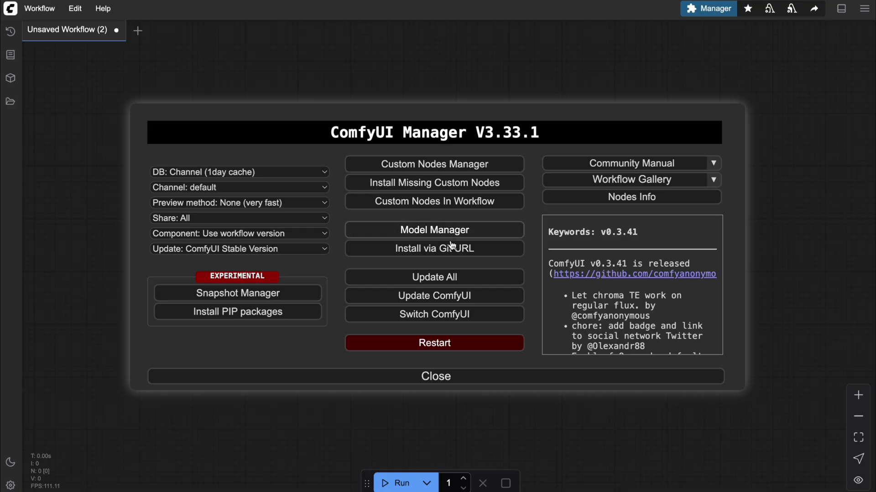
click(455, 340)
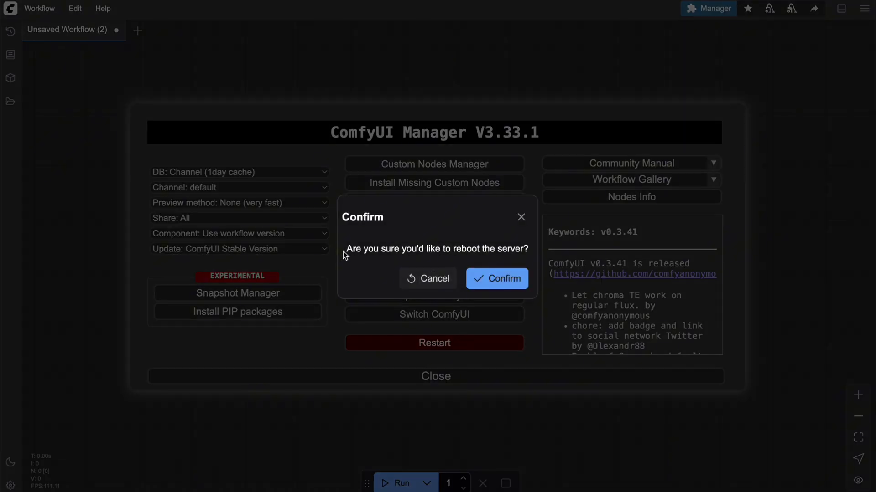
click(495, 282)
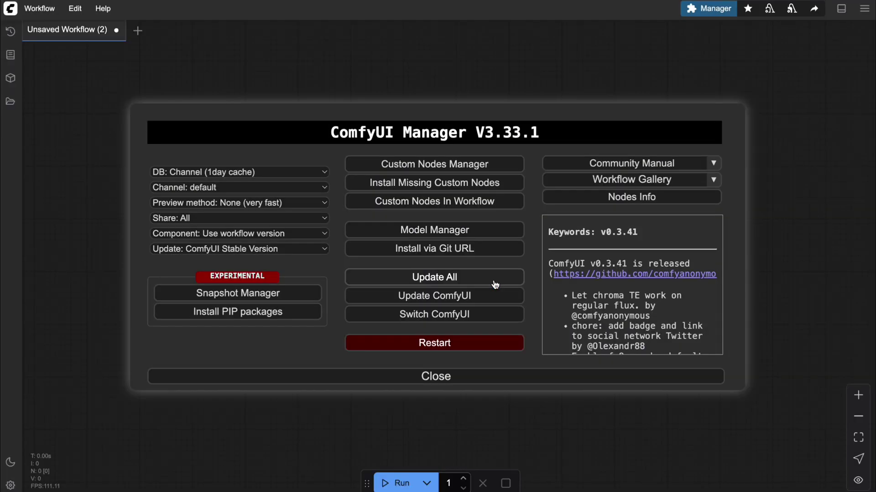
click(483, 379)
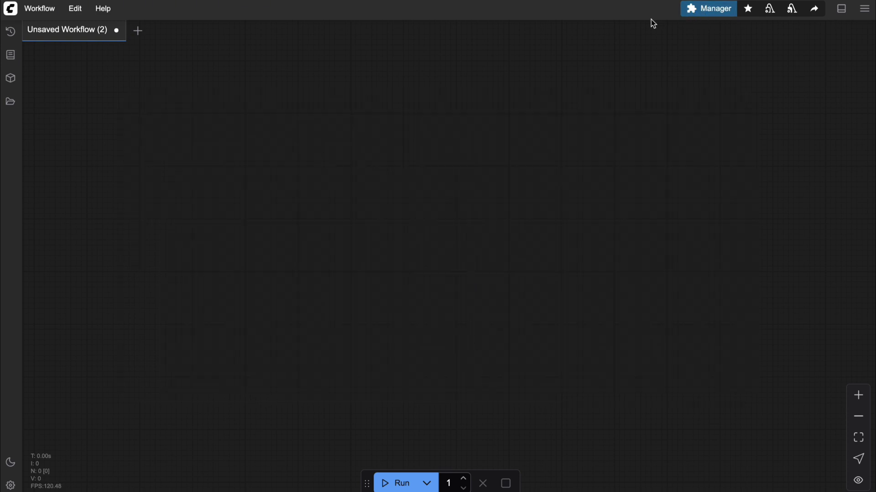
Step: Install ComfyUI-UNO in the Manager by pasting its Git repository URL
click(702, 8)
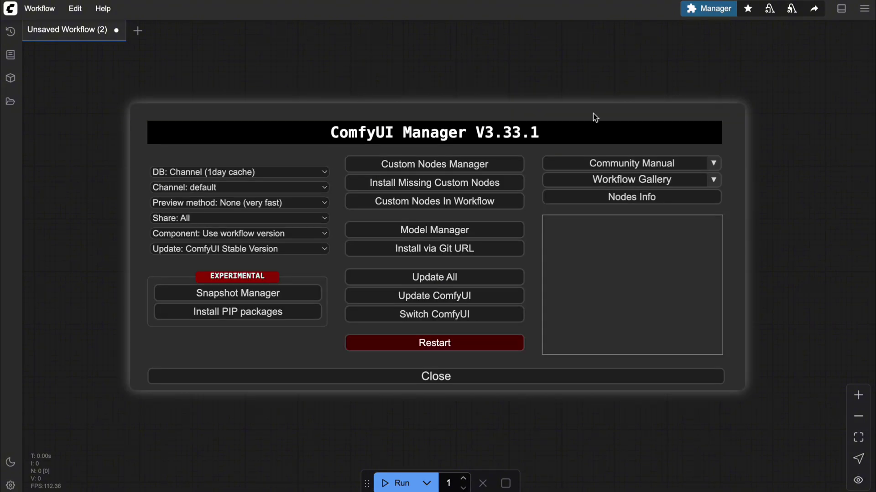
click(420, 249)
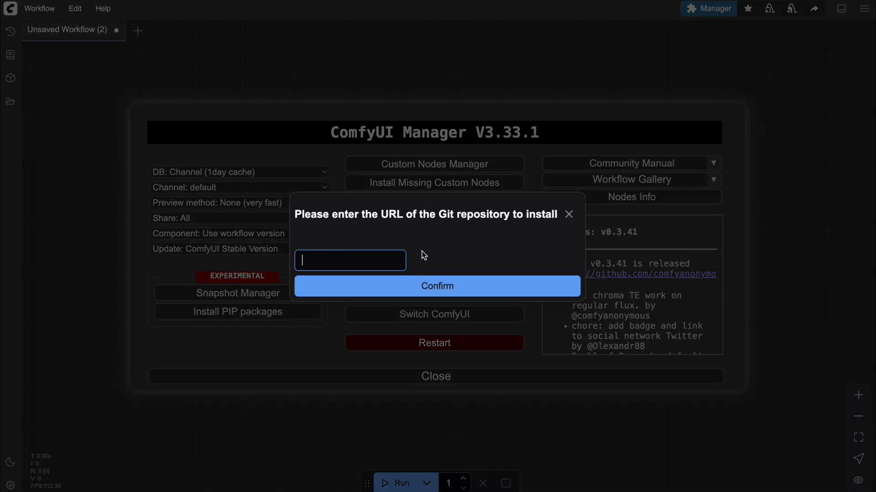
key(ctrl+v)
key(Left)
key(Left)
key(Left)
key(Left)
key(Left)
key(Left)
key(Left)
key(Left)
key(Left)
key(Left)
key(Left)
key(Left)
key(Left)
key(Left)
click(413, 287)
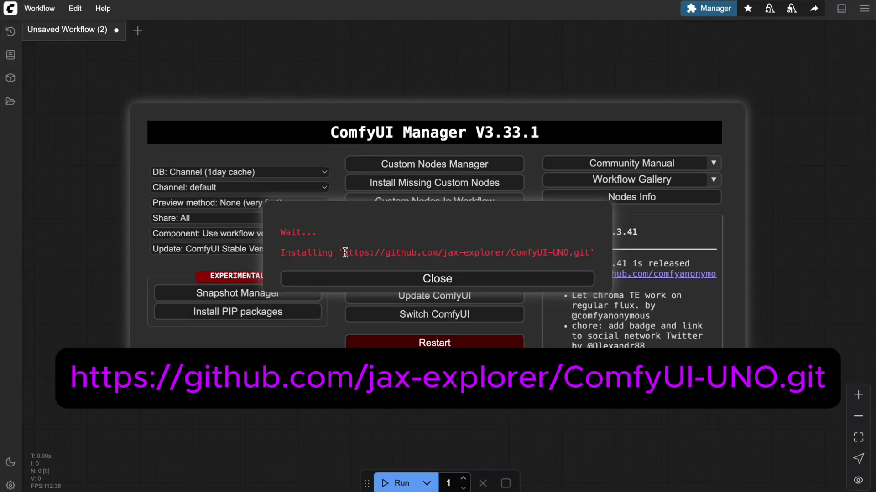
drag(345, 252, 591, 253)
click(554, 216)
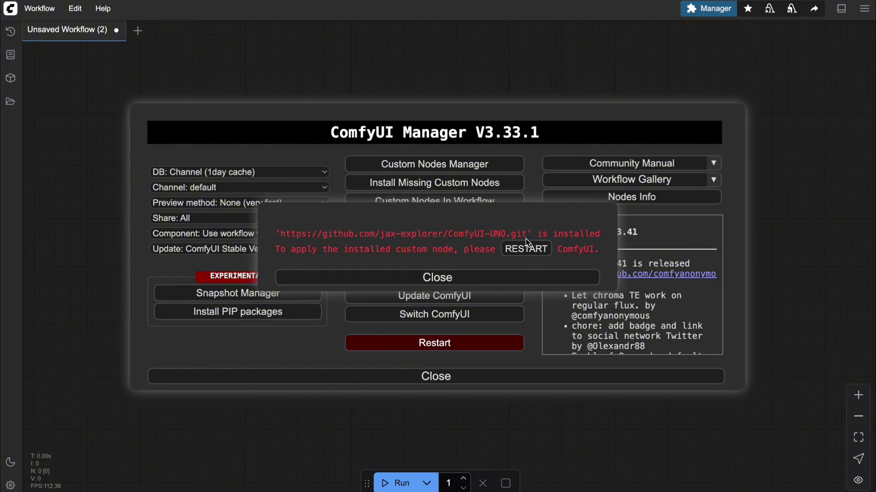
Step: Reboot ComfyUI to load ComfyUI-UNO and close the Manager dialogs
click(530, 249)
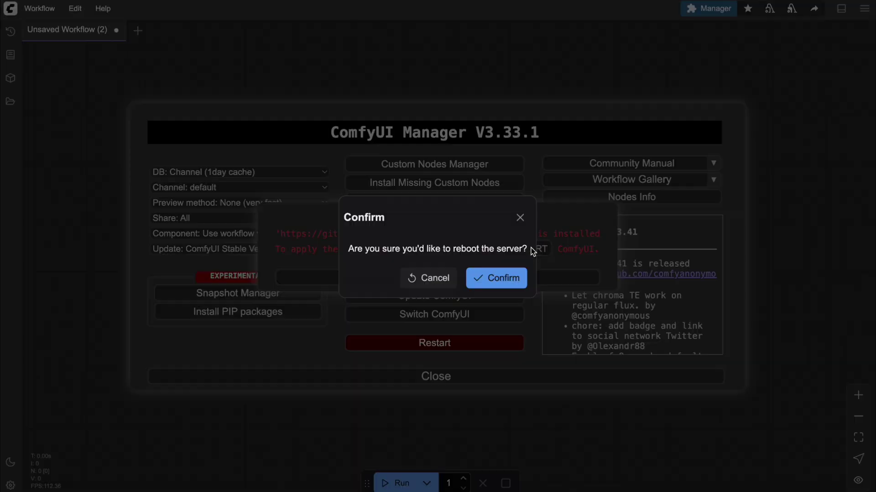
click(488, 283)
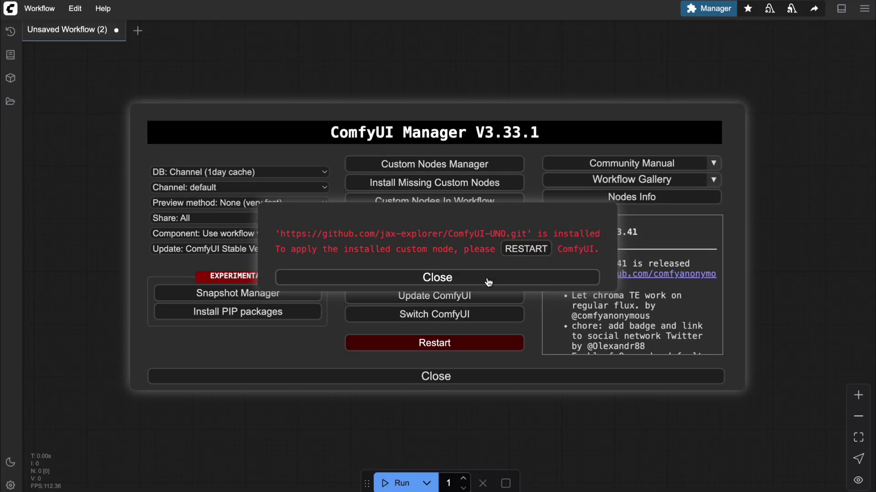
click(489, 283)
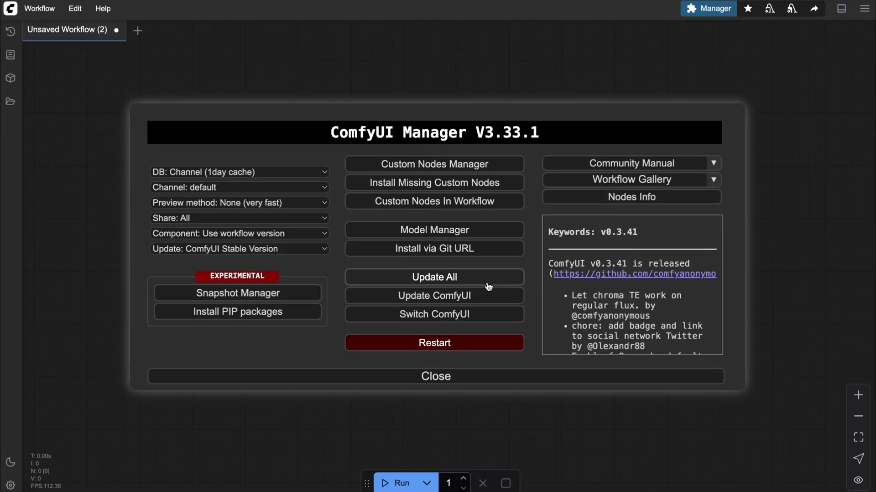
click(492, 379)
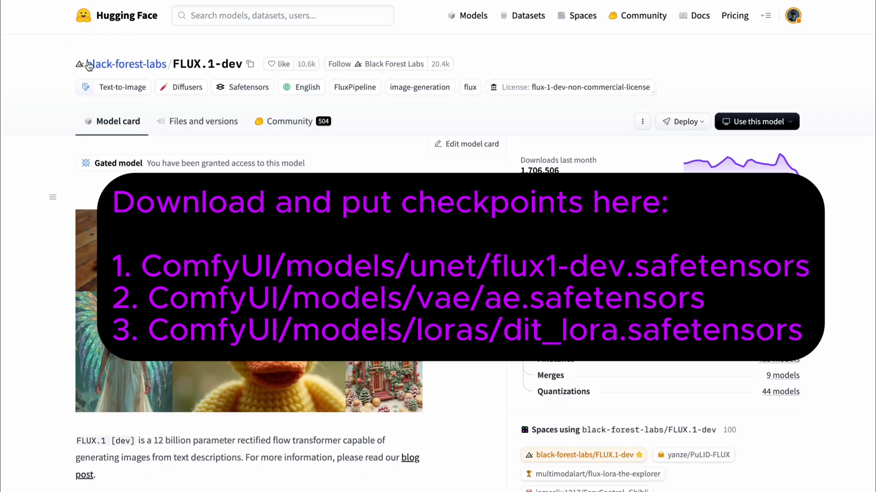
Step: Show the FLUX.1-dev model's Files and versions list
scroll(206, 158, down, 1)
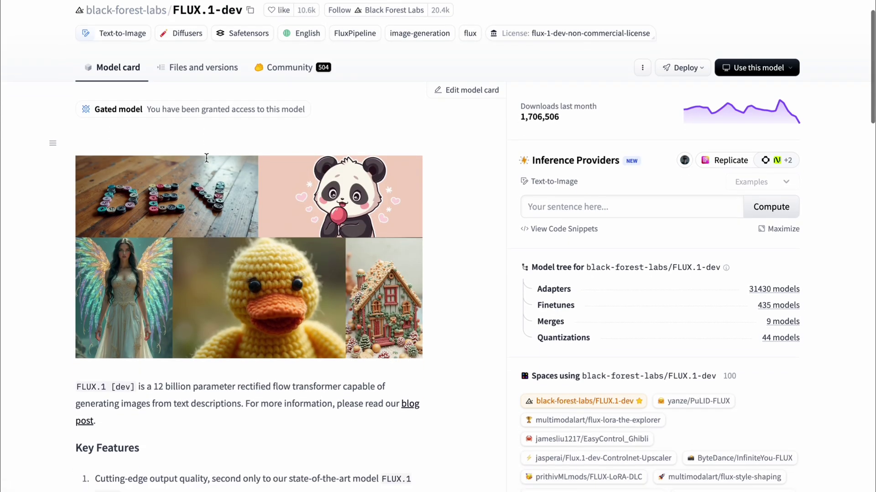
click(197, 67)
scroll(310, 251, down, 1)
scroll(237, 310, up, 1)
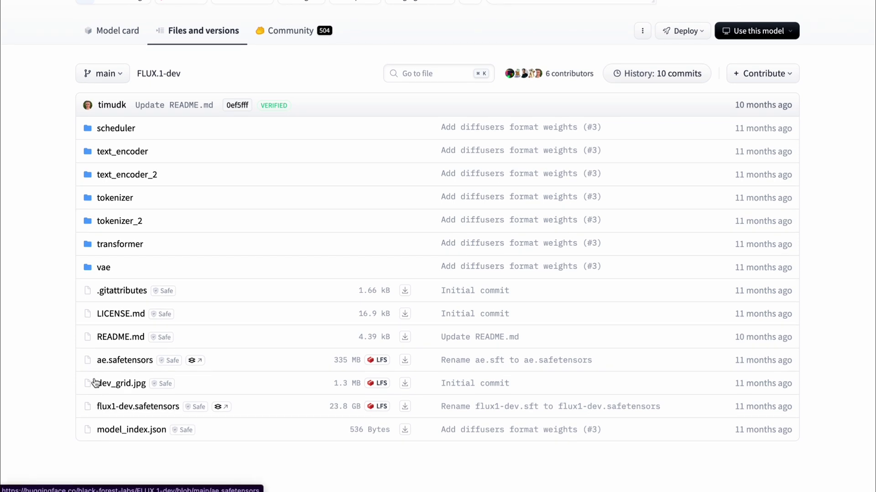
Step: Download flux1-dev.safetensors and ae.safetensors from the file list
click(122, 410)
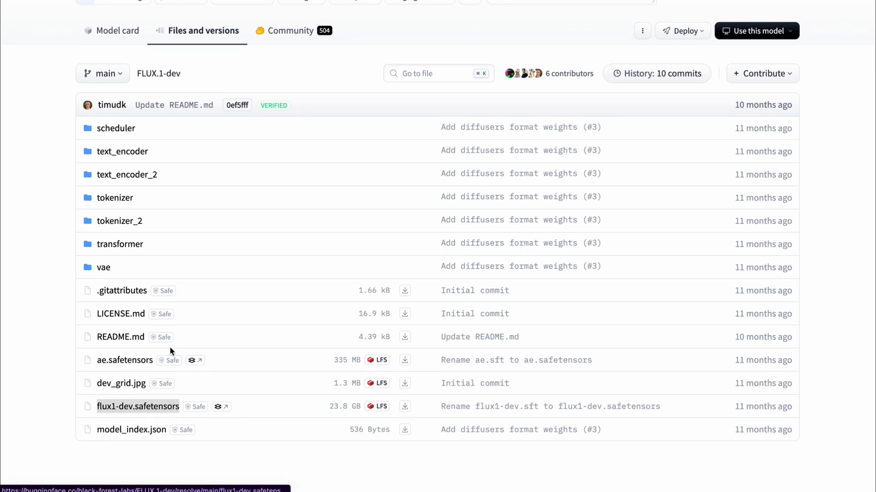
click(122, 360)
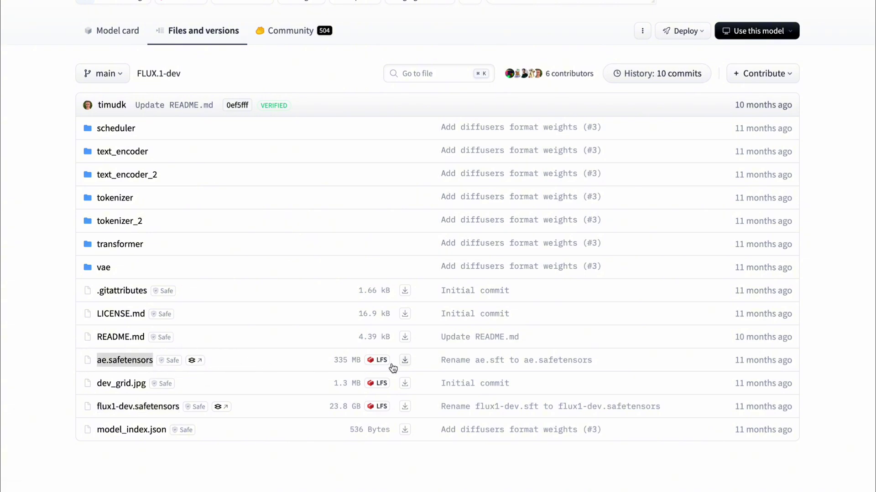
scroll(17, 275, up, 2)
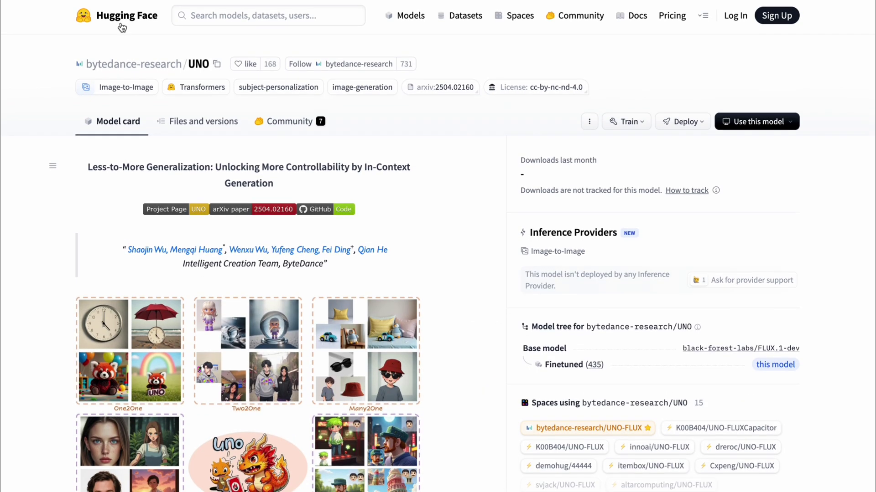
Step: Open the UNO model's file list and select the 1.91 GB dit_lora.safetensors
scroll(112, 269, down, 3)
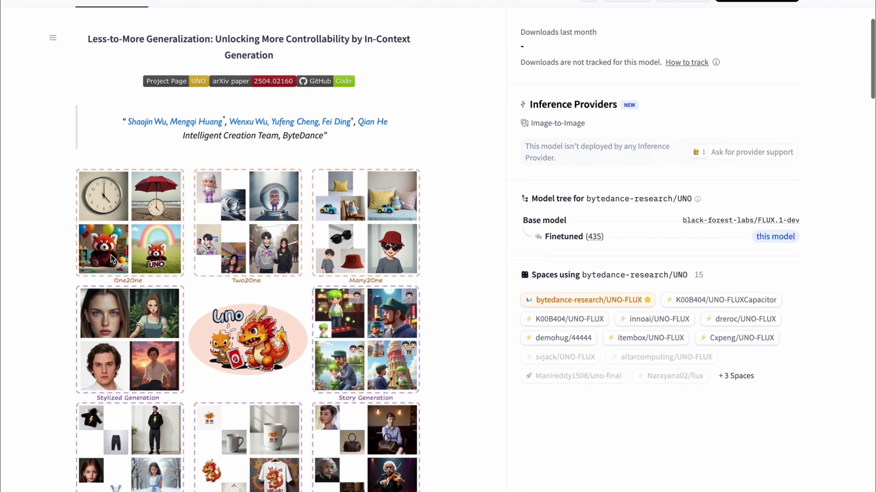
scroll(155, 137, up, 4)
click(187, 130)
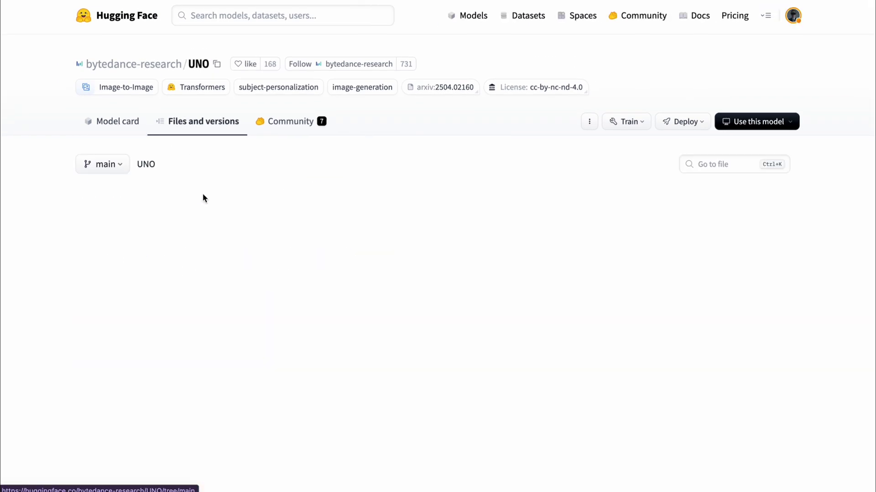
click(126, 288)
drag(126, 288, 229, 291)
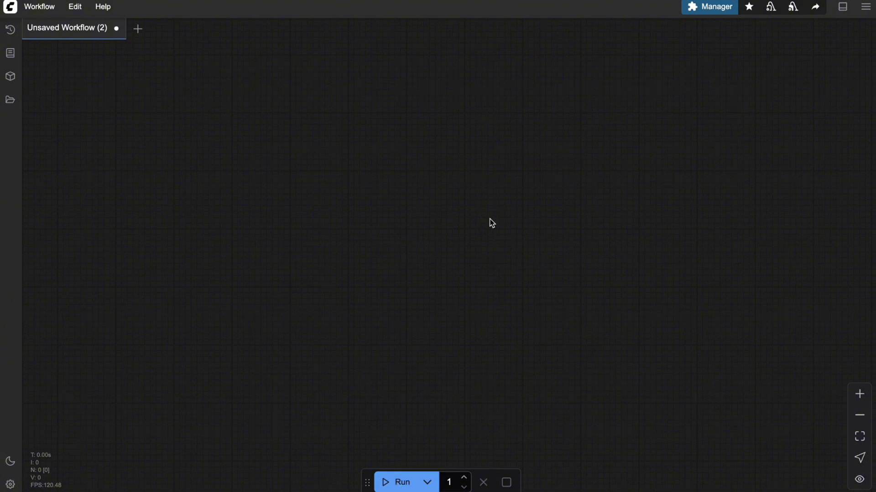
Step: Add an UNO Generate node via the 'uno' search and position it on the canvas
double_click(492, 223)
text(uno)
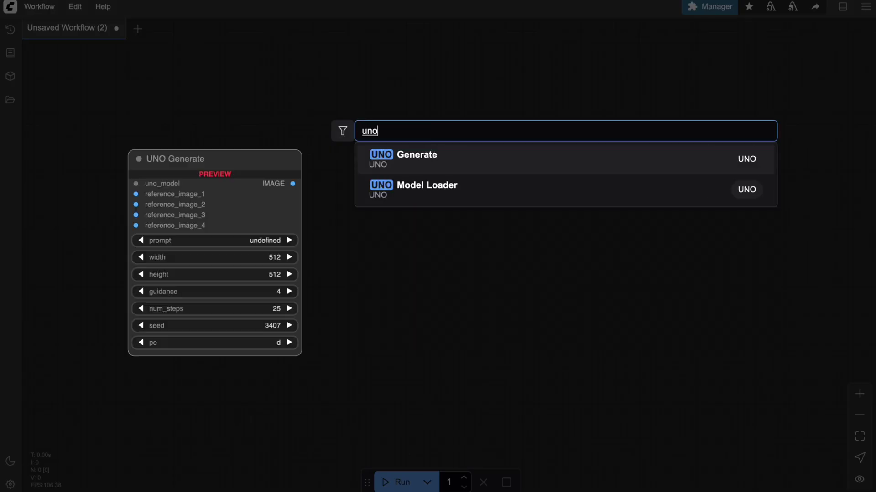
click(428, 164)
drag(450, 144, 341, 135)
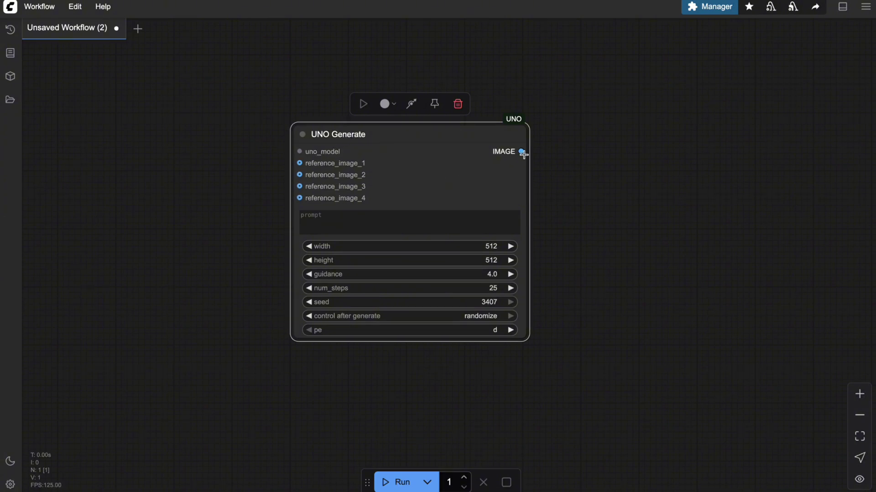
click(396, 224)
click(431, 201)
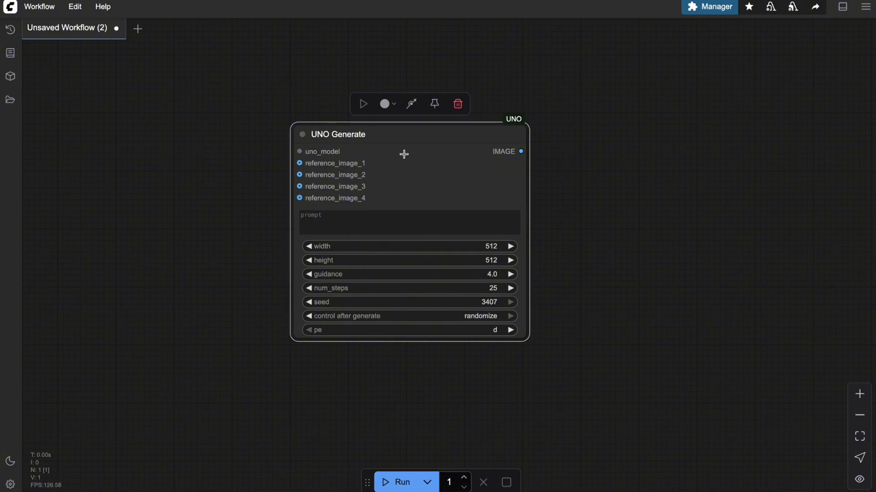
drag(430, 137, 511, 119)
click(283, 145)
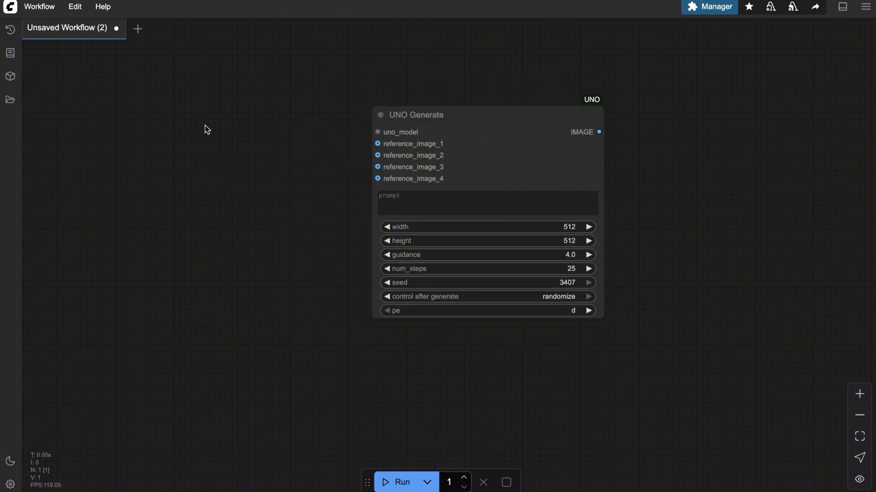
double_click(139, 120)
Step: Add a UNO Model Loader on the left with lora_model set to dit_lora.safetensors
text(uno)
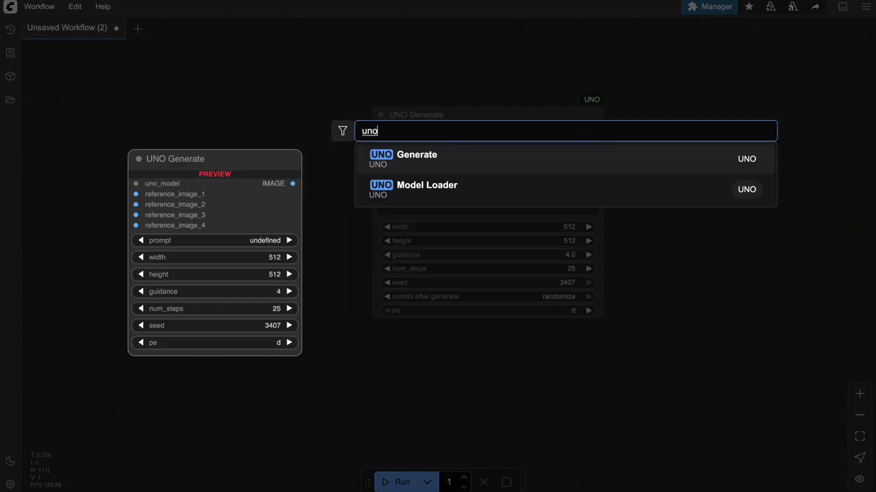
click(397, 189)
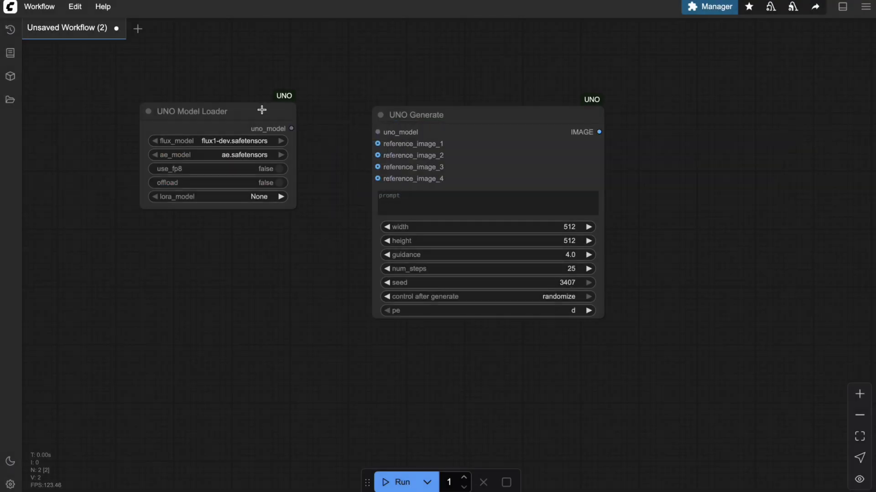
drag(262, 110, 163, 114)
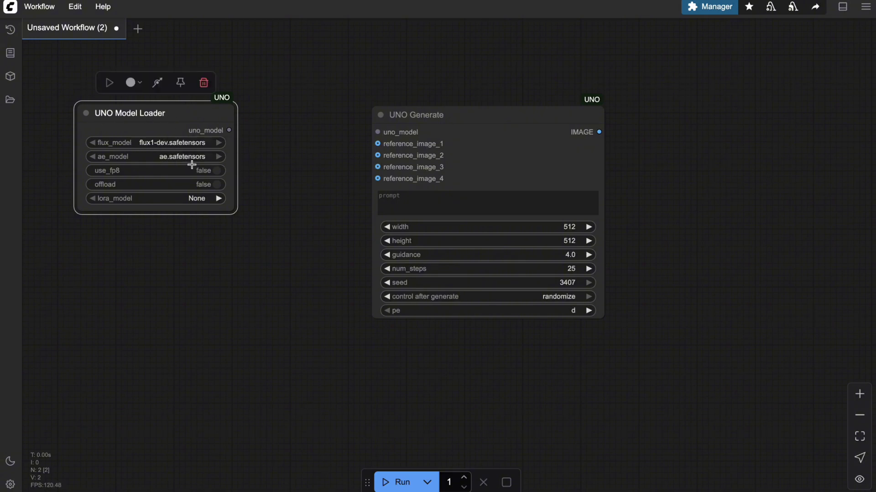
click(196, 199)
click(213, 218)
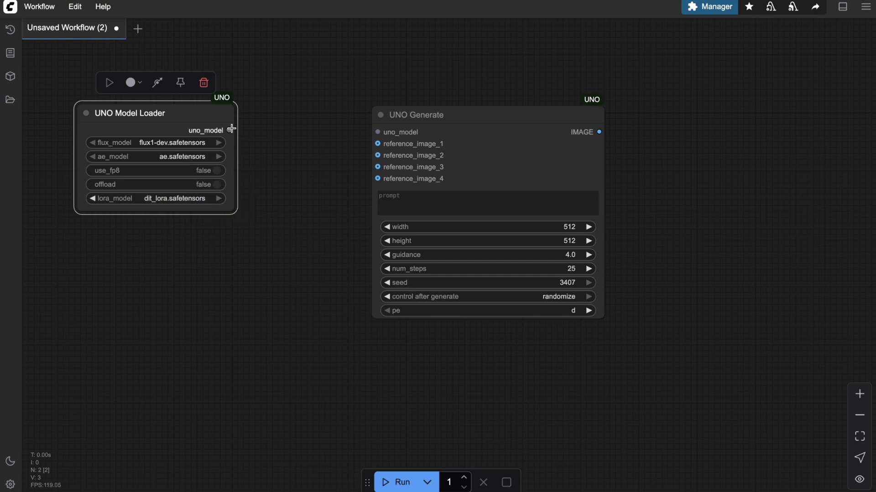
Step: Connect the loader's uno_model output to UNO Generate's uno_model input
drag(229, 130, 377, 132)
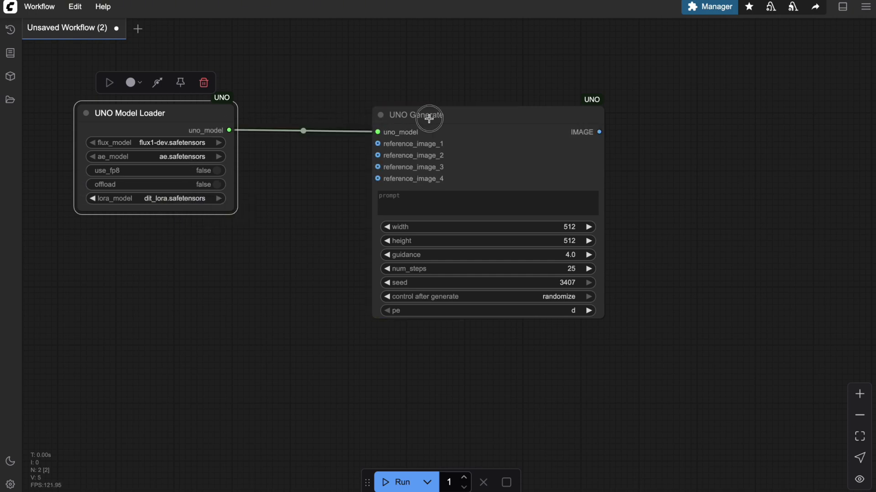
drag(430, 117, 436, 111)
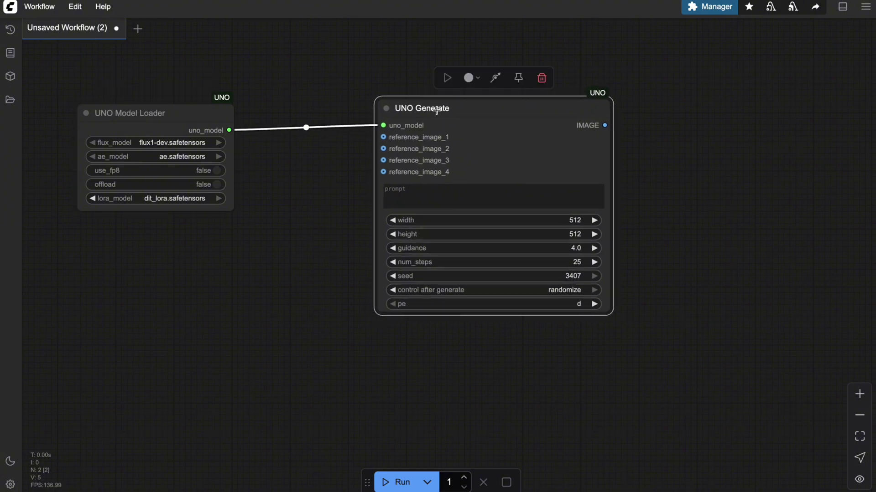
drag(556, 114, 512, 118)
Step: Add a Preview Image node fed by UNO Generate's IMAGE output and enlarge it
double_click(611, 149)
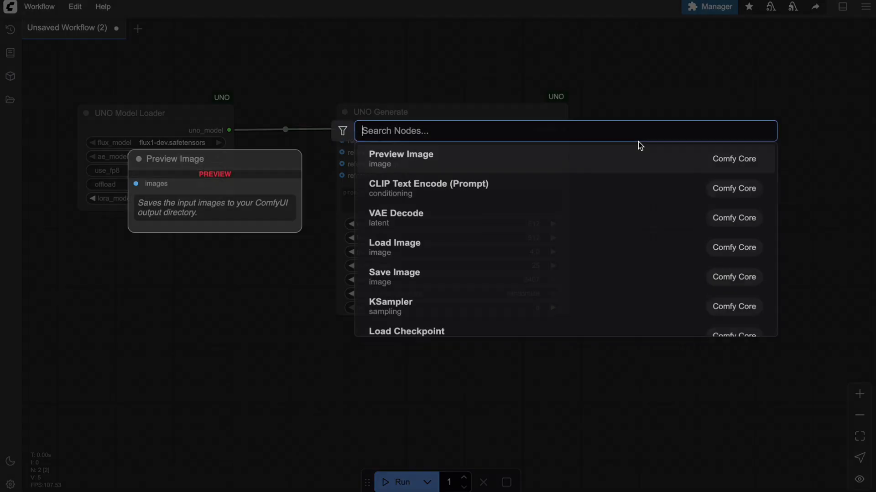
text(pre)
click(523, 160)
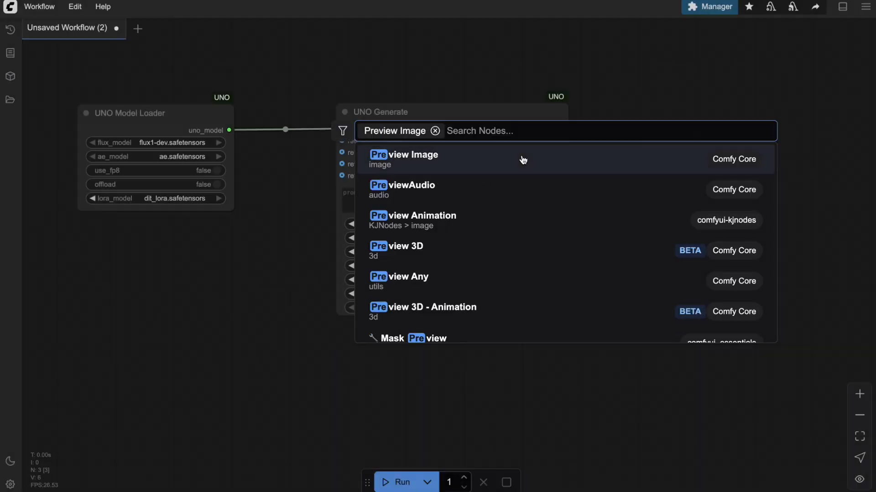
drag(564, 129, 641, 152)
drag(669, 123, 668, 114)
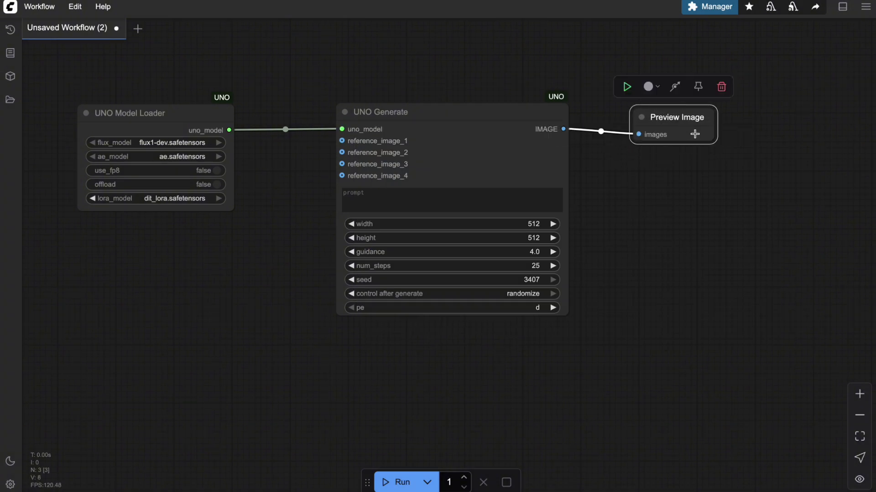
drag(714, 142, 830, 310)
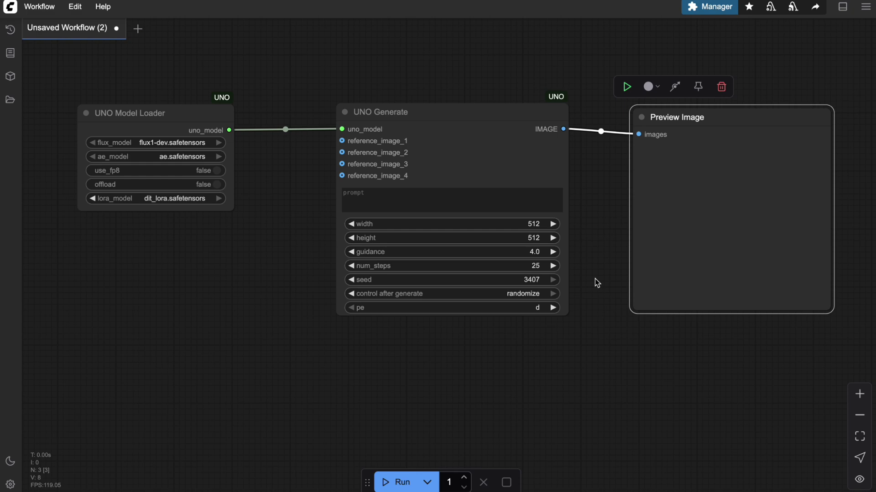
click(482, 111)
click(545, 85)
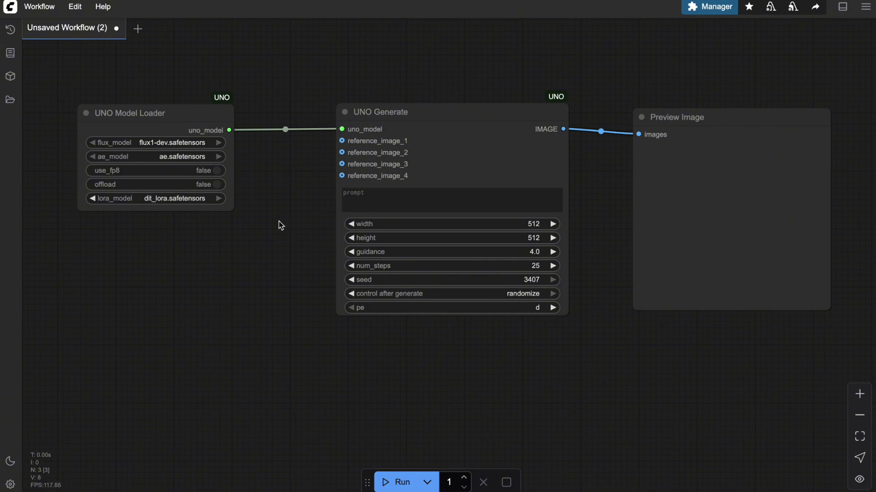
Step: Add a Load Image with ComfyUI_00032_.png and connect it to reference_image_1
double_click(158, 254)
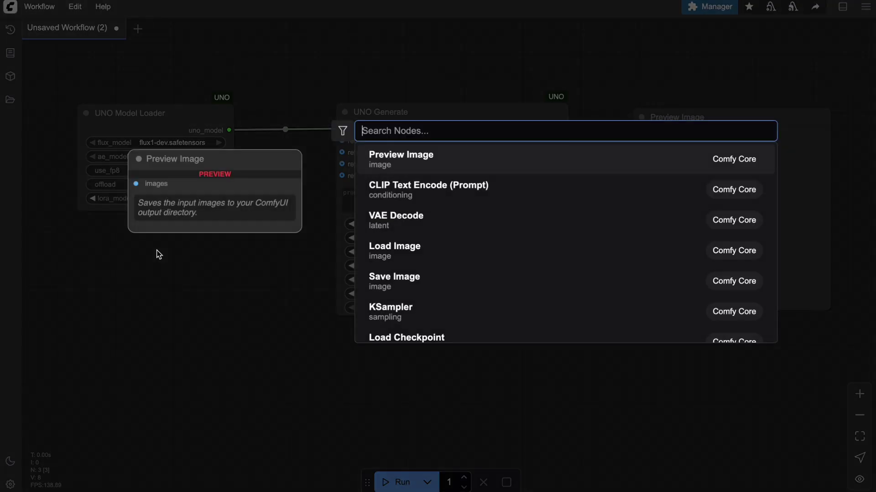
text(load)
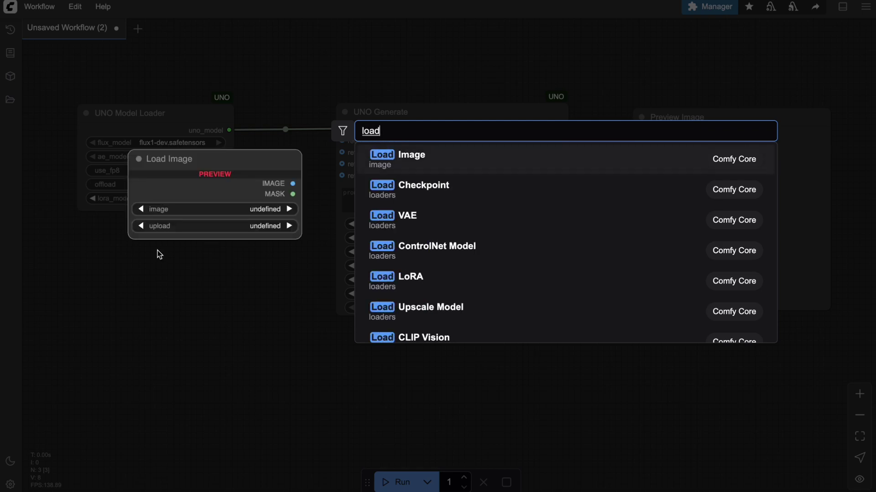
click(416, 167)
drag(235, 251, 170, 239)
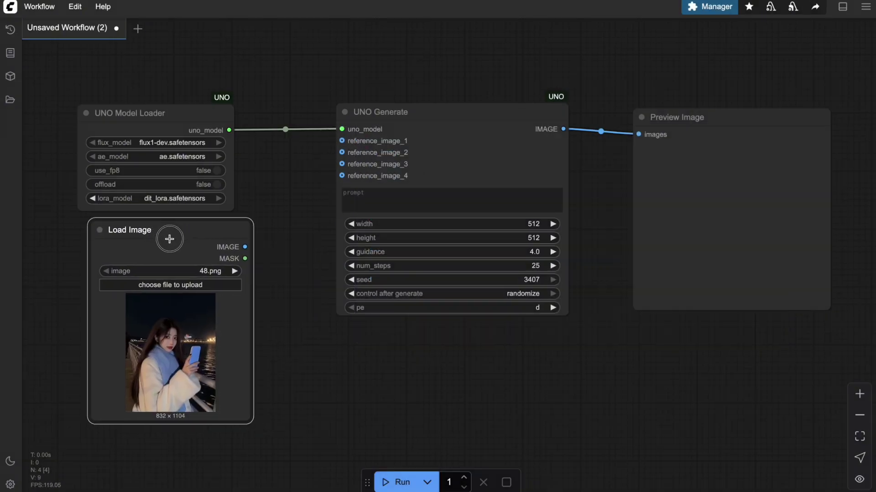
click(199, 273)
click(222, 302)
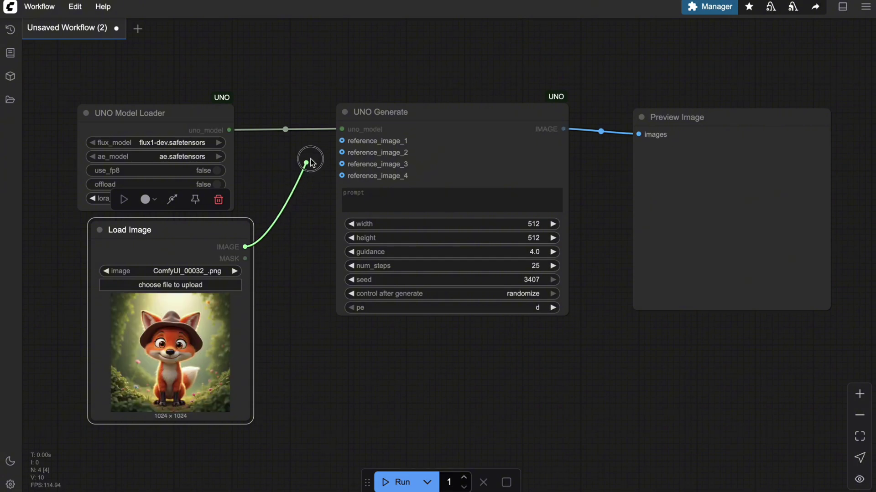
drag(315, 159, 341, 141)
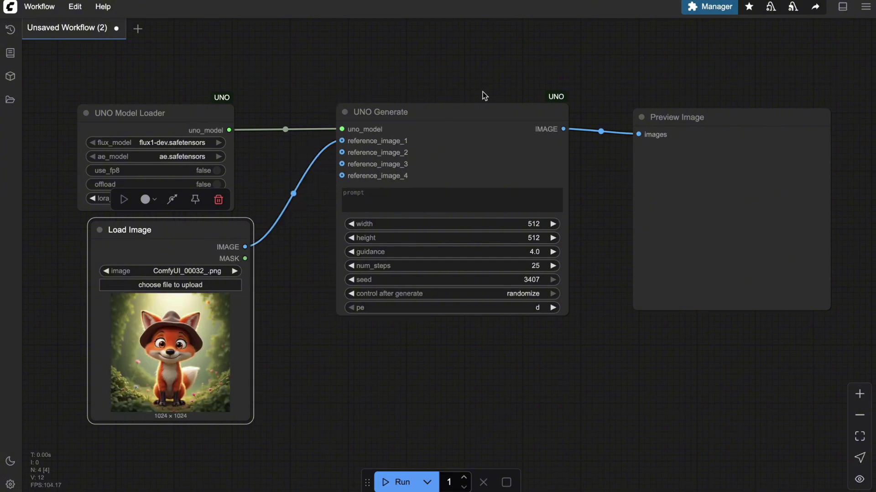
Step: Paste the prompt 'An anime-style fox playing the guitar while standing in a bamboo forest.'
click(472, 198)
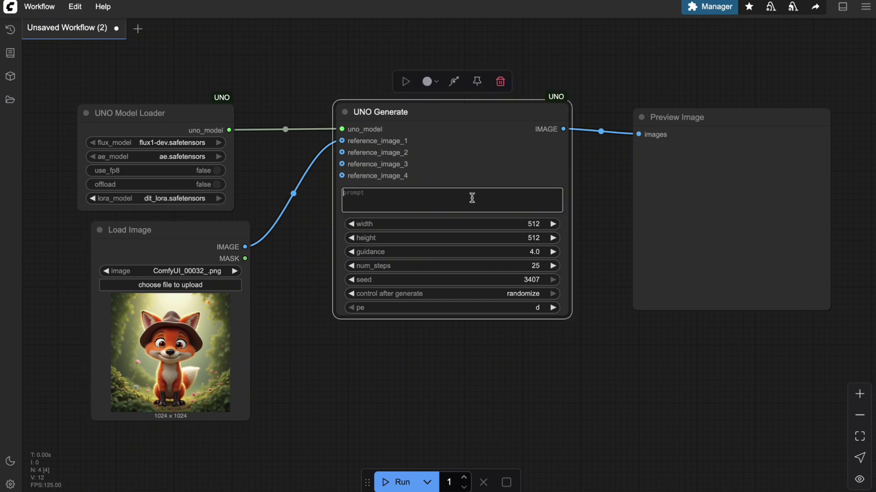
text(An anime-style fox playing the guitar while standing in a bamboo forest.)
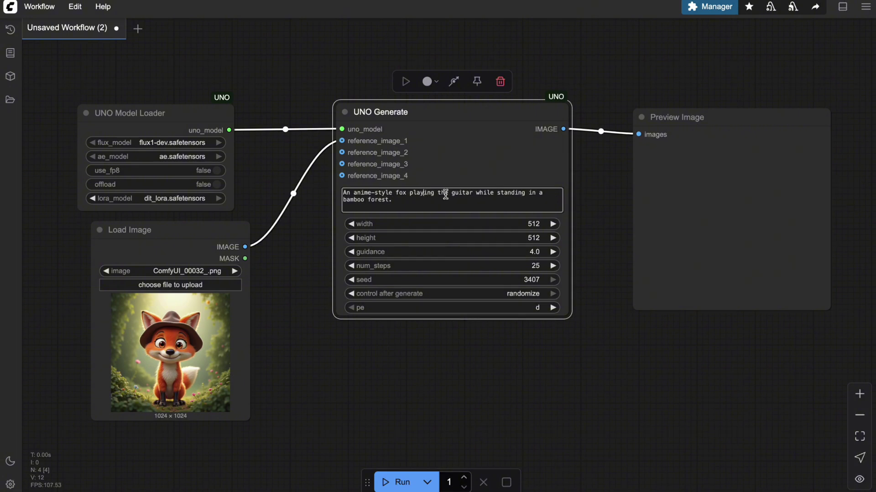
click(415, 200)
click(593, 288)
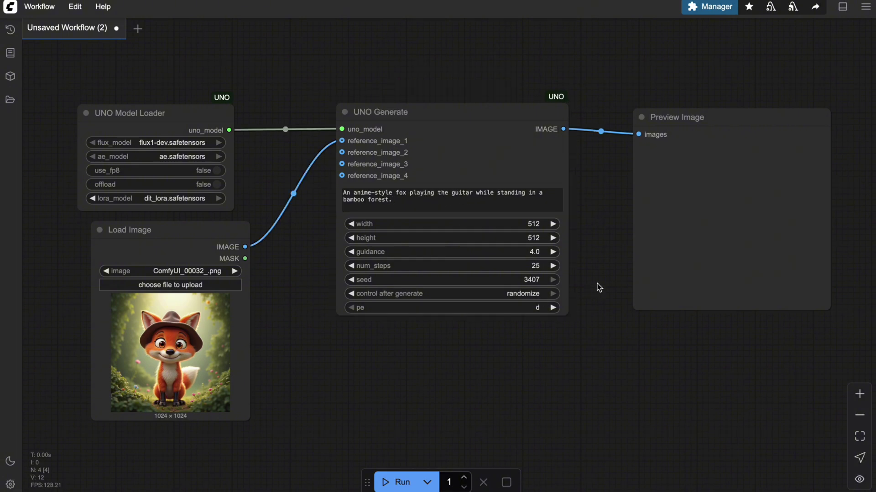
Step: Run the workflow to generate the guitar-playing fox image
click(399, 482)
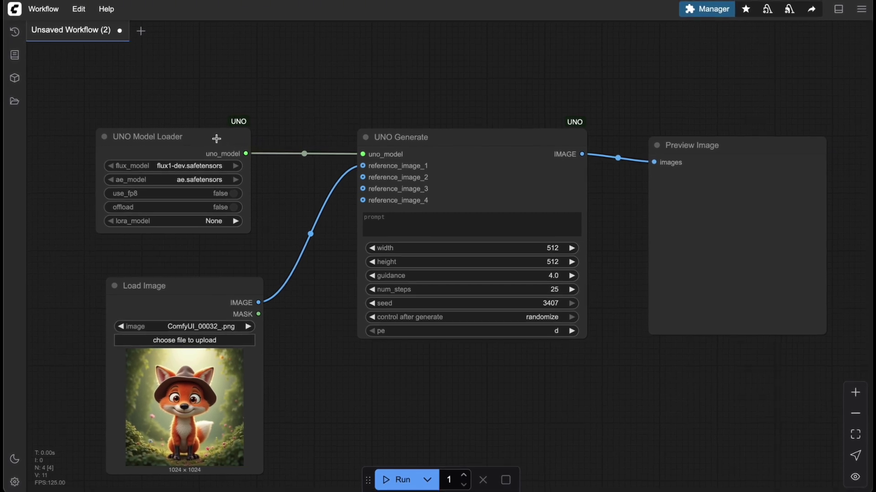
Step: Move the UNO Model Loader up and toggle its use_fp8 and offload options
mouse_move(214, 137)
mouse_down()
mouse_move(219, 121)
mouse_move(219, 129)
mouse_up()
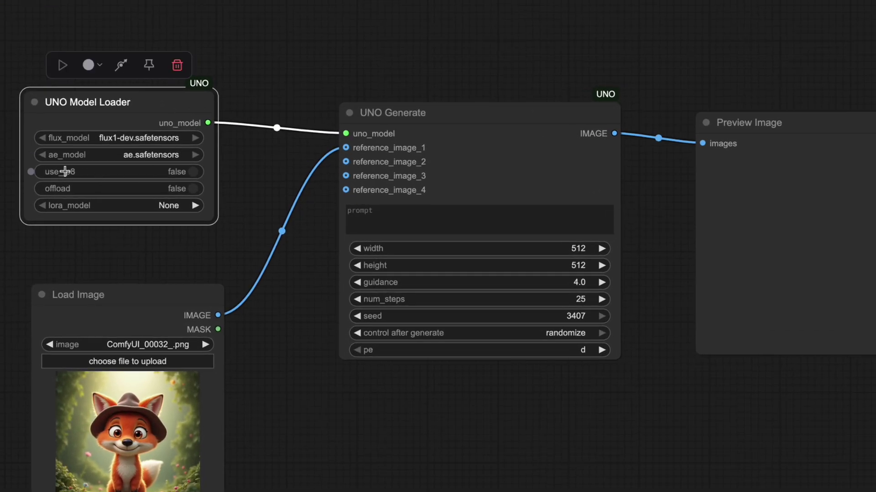
click(193, 172)
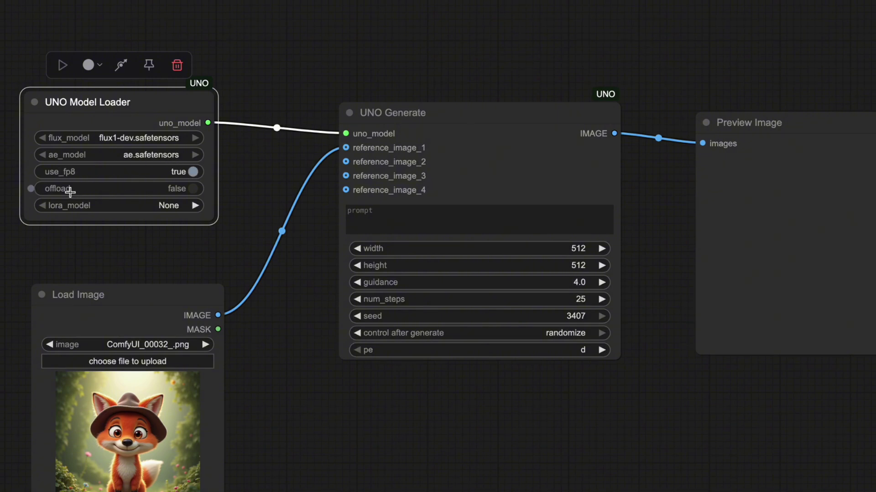
click(193, 189)
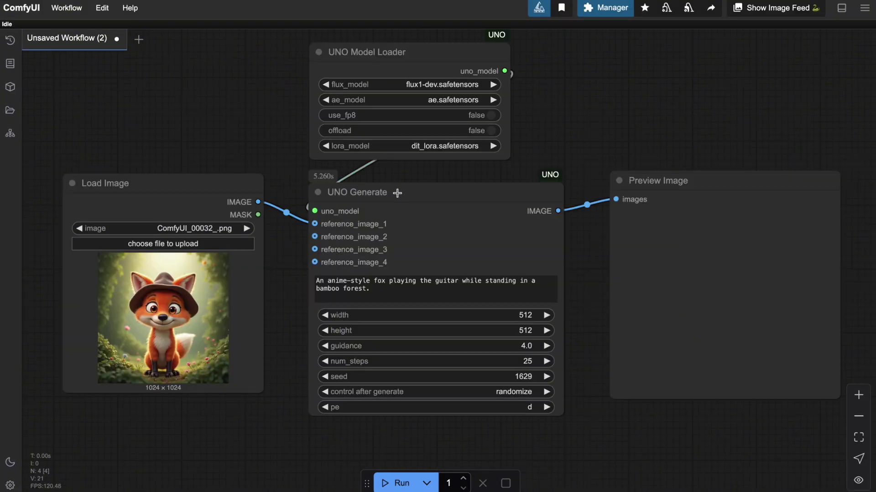
Step: Rearrange UNO Generate and the fox Load Image, reattaching the reference_image_1 link
drag(398, 193, 390, 197)
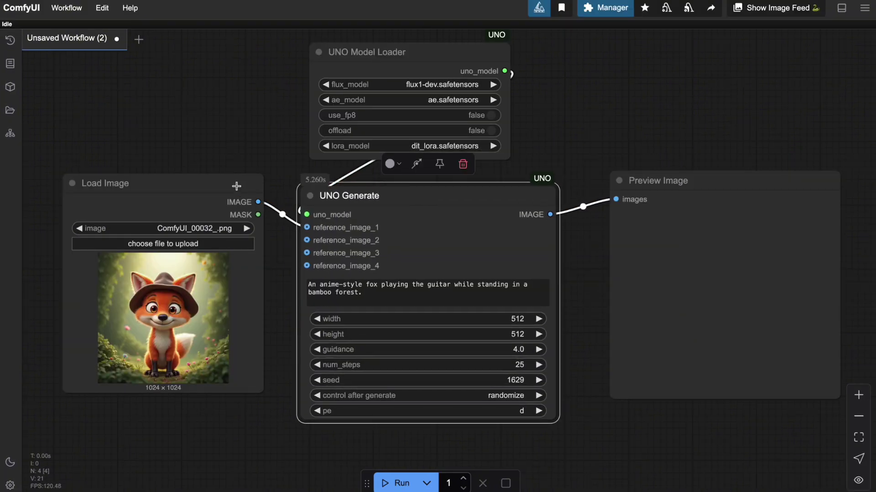
drag(216, 195, 203, 212)
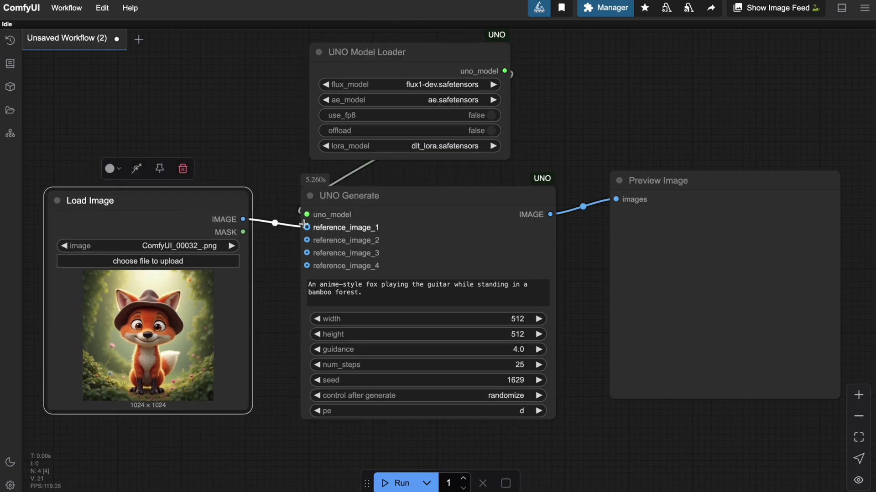
drag(303, 226, 307, 228)
click(380, 205)
click(395, 292)
click(500, 180)
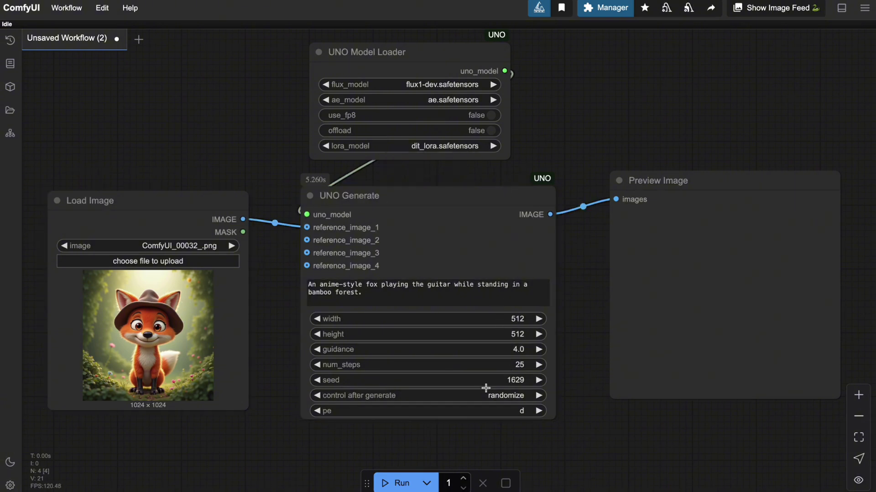
Step: Generate three fox images and open the latest preview at full size
click(397, 483)
drag(675, 196, 658, 193)
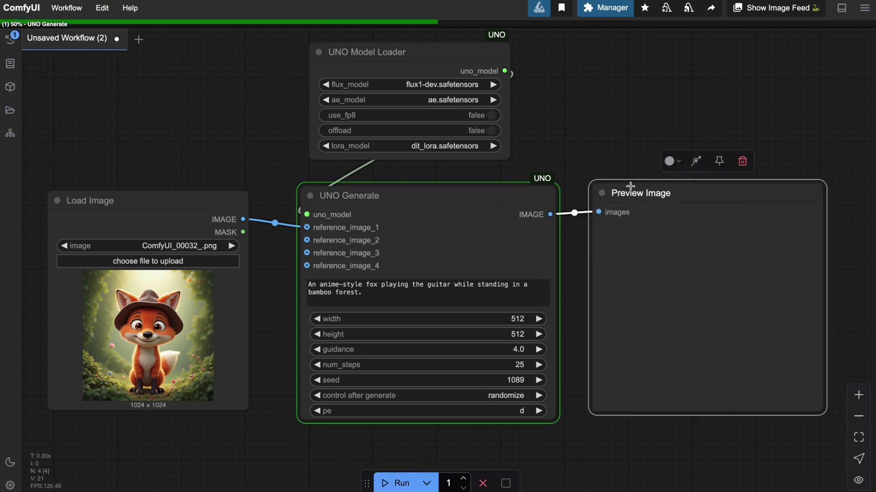
click(630, 146)
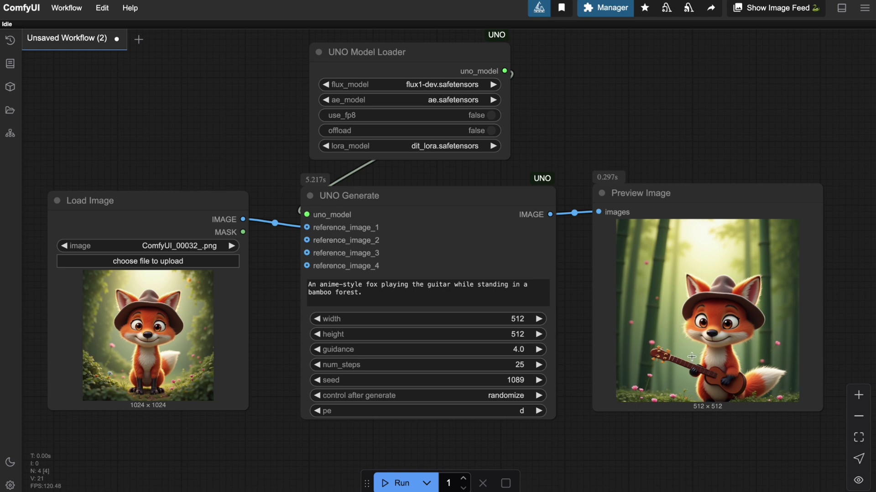
right_click(664, 289)
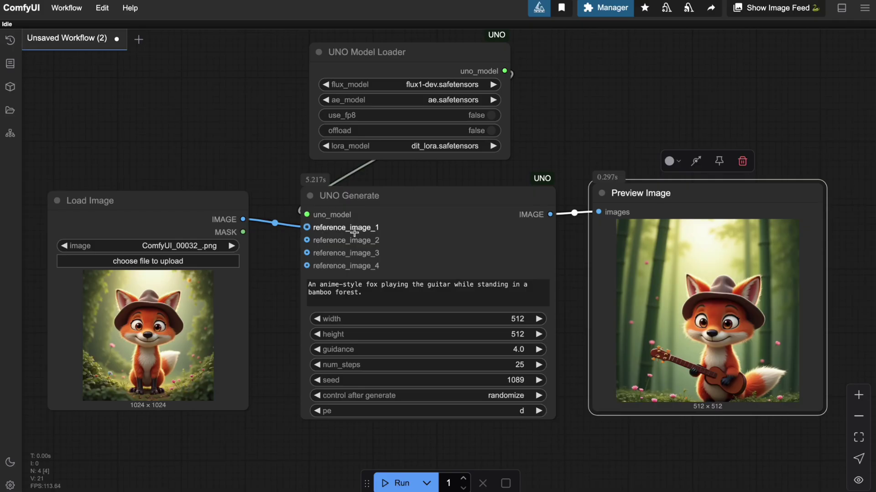
click(401, 482)
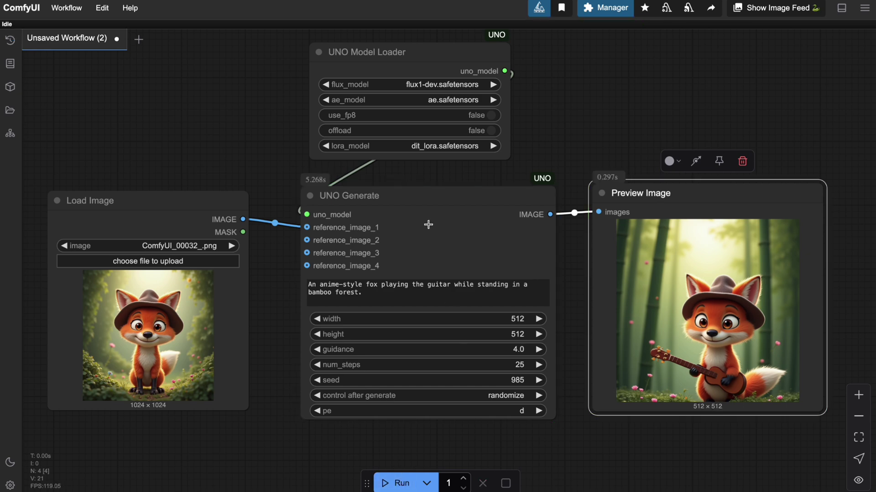
right_click(673, 273)
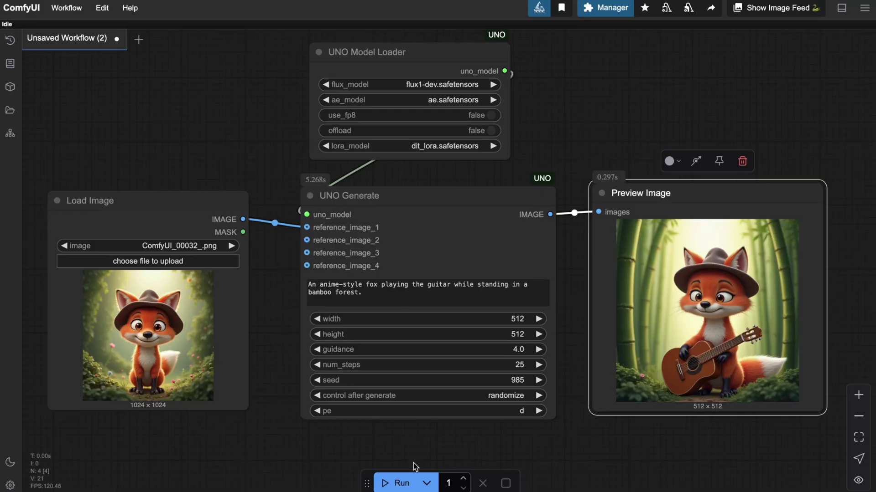
click(400, 482)
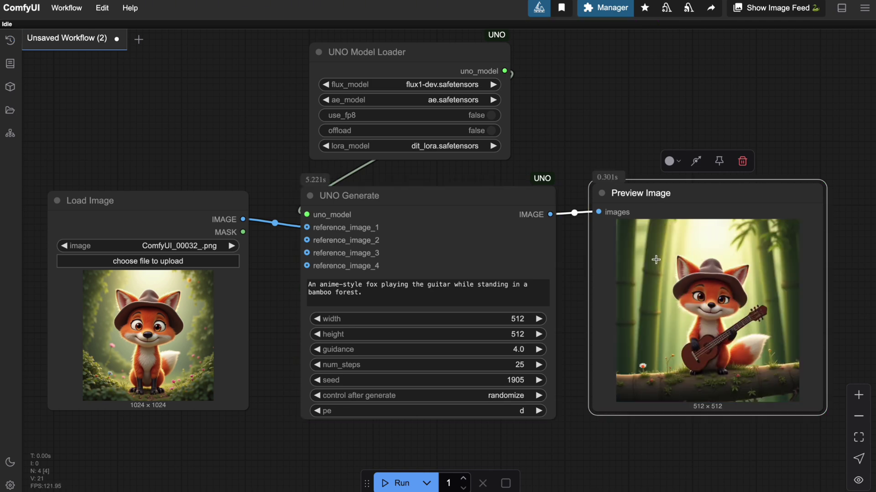
right_click(693, 302)
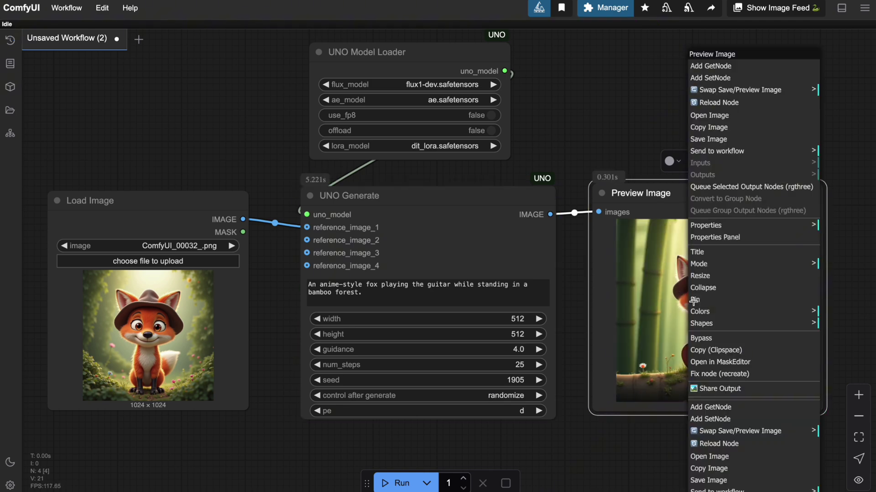
click(711, 115)
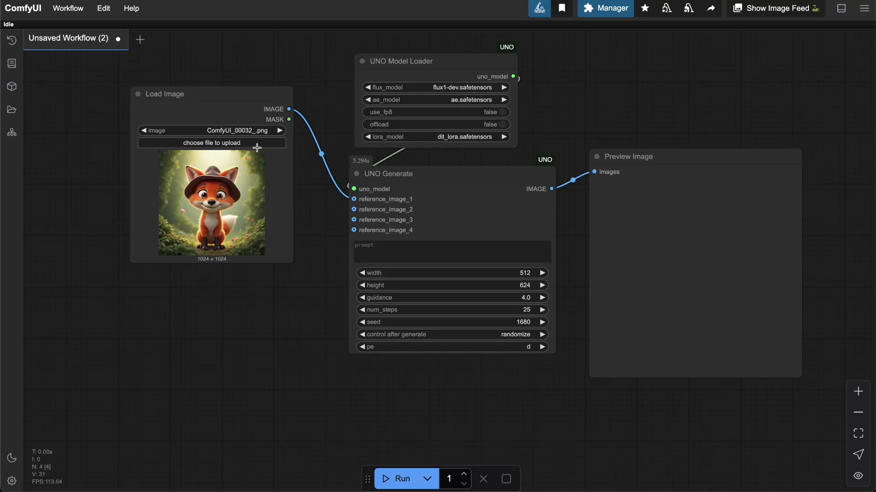
Step: Rearrange the nodes and add a second Load Image node for the bird picture
drag(245, 97, 230, 113)
drag(358, 84, 351, 80)
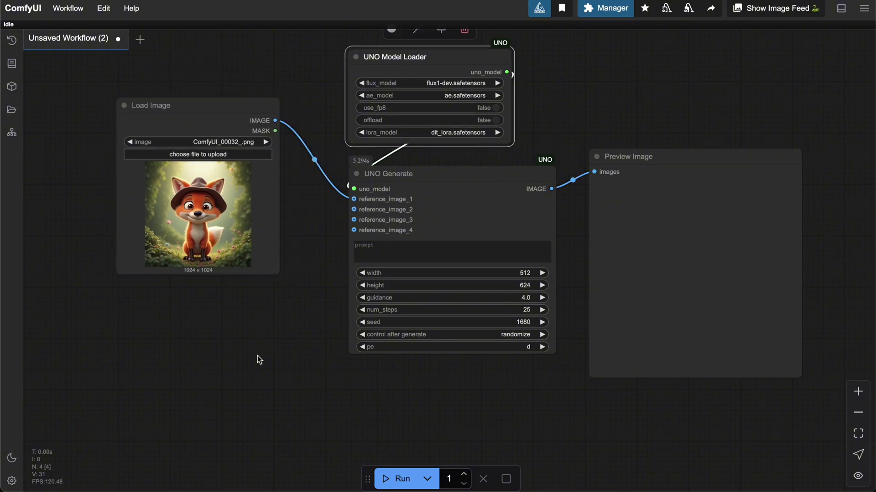
click(142, 333)
double_click(136, 326)
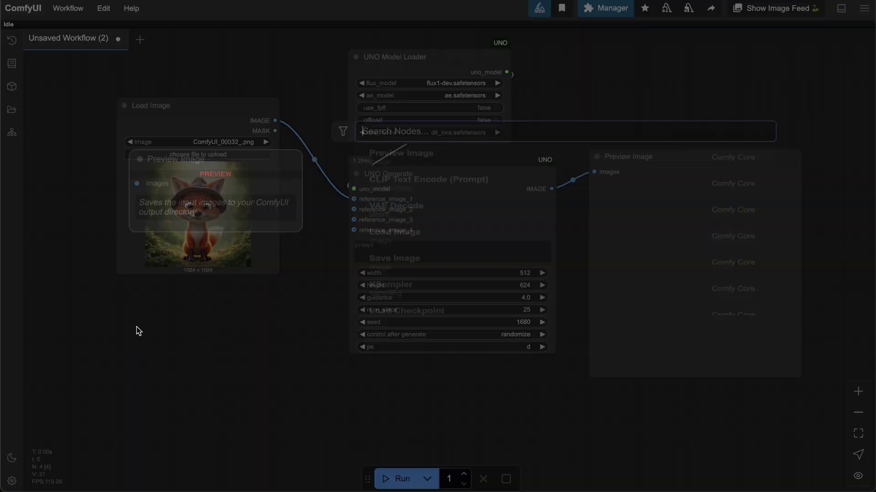
text(load)
key(Return)
drag(209, 322, 198, 311)
drag(330, 401, 367, 283)
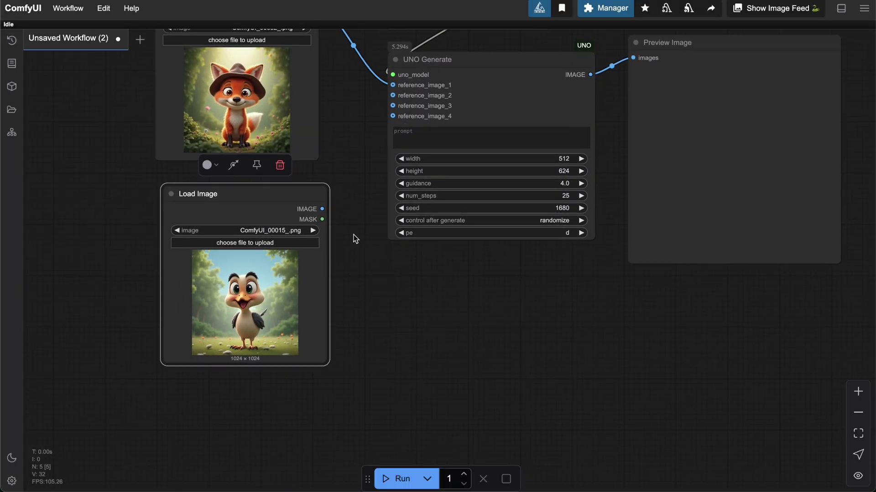
drag(354, 239, 343, 306)
Step: Wire the bird image to reference_image_2 and paste 'A fox and a bird are in the bamboo forest.'
drag(293, 266, 383, 166)
drag(354, 339, 322, 381)
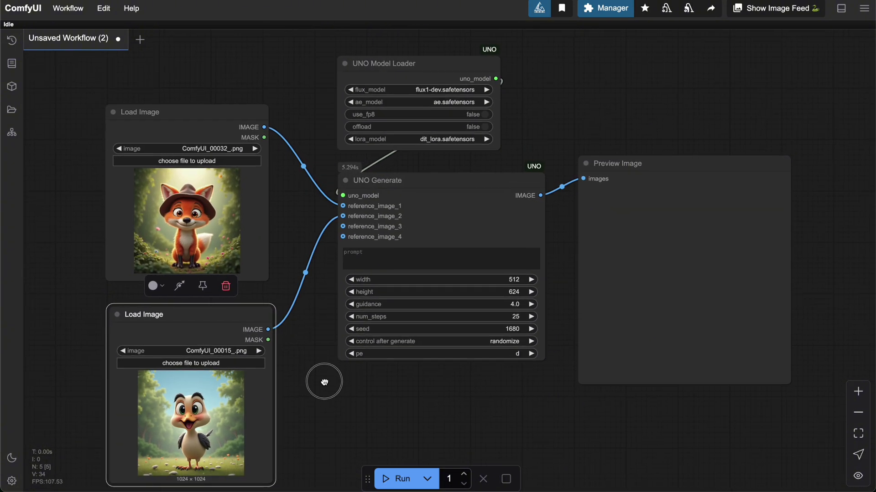
click(385, 265)
text(A fox and a bird are in the bamboo forest.)
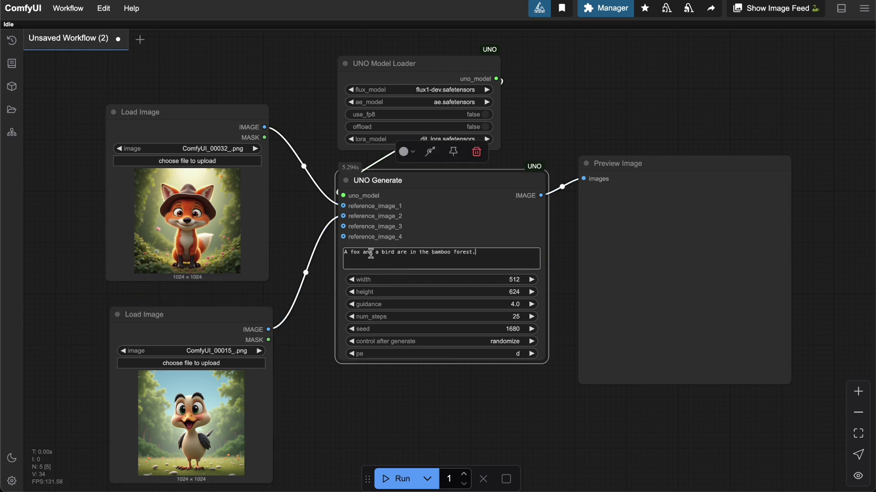
Step: Generate two fox-and-bird bamboo forest images
click(461, 399)
drag(628, 167, 625, 181)
click(617, 92)
drag(607, 111, 618, 89)
click(397, 478)
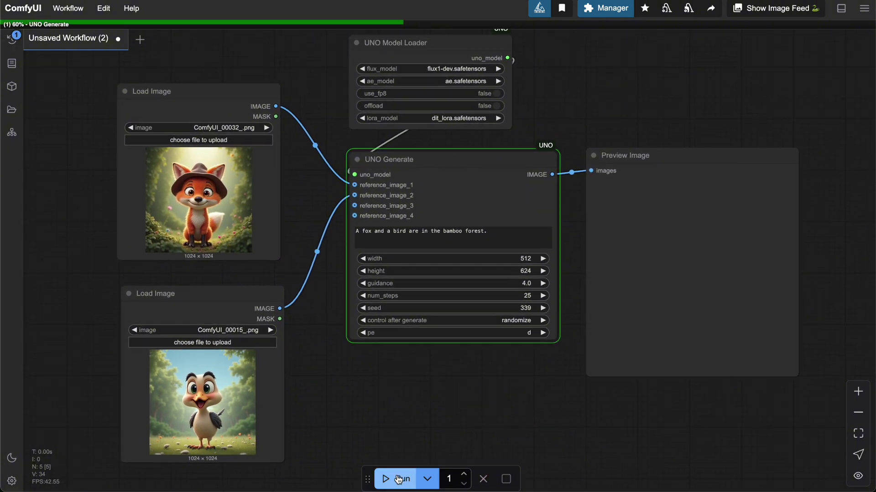
drag(449, 403, 409, 399)
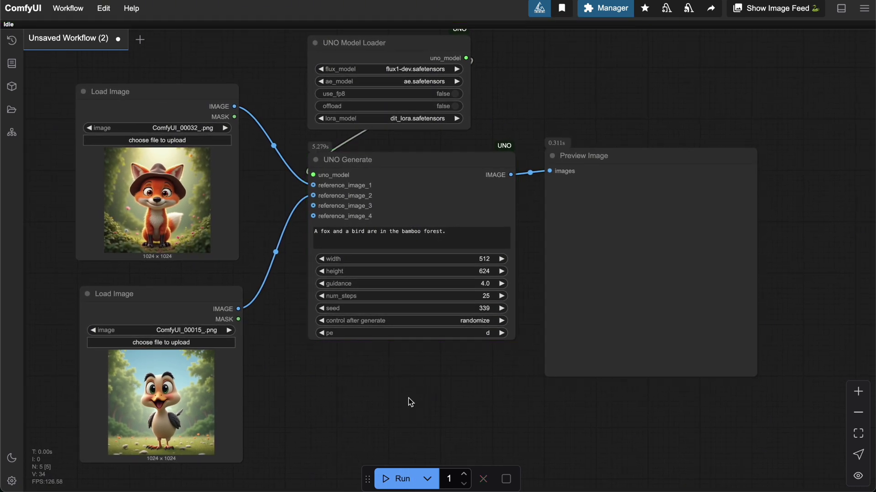
drag(421, 393, 418, 389)
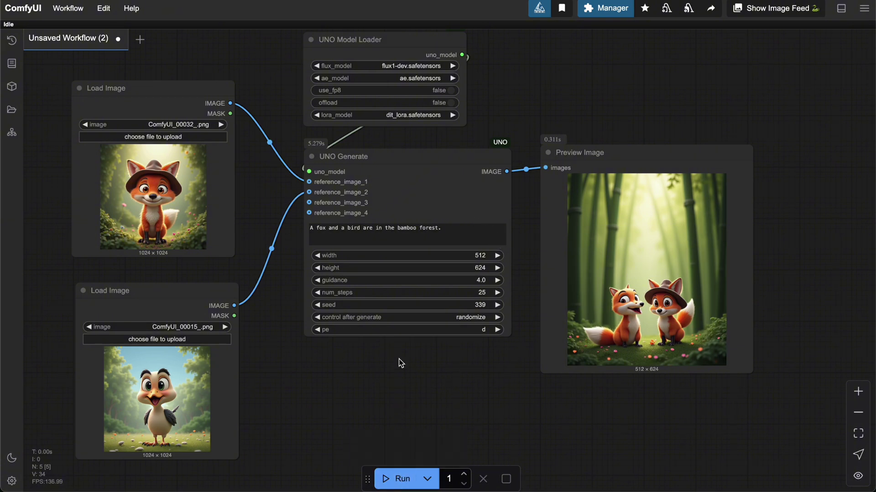
click(394, 482)
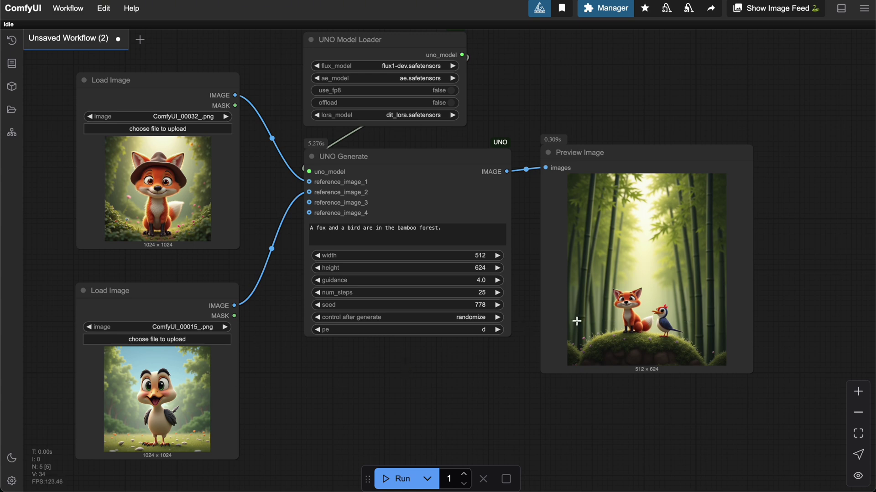
Step: Set the second Load Image to the car picture ComfyUI_temp_fxtny_00009_.png
drag(298, 347, 312, 344)
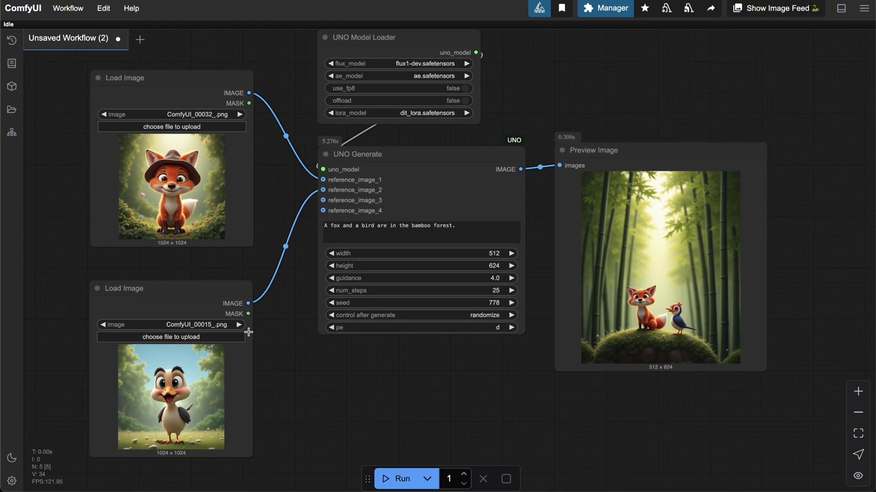
click(207, 324)
click(232, 388)
drag(275, 382, 297, 366)
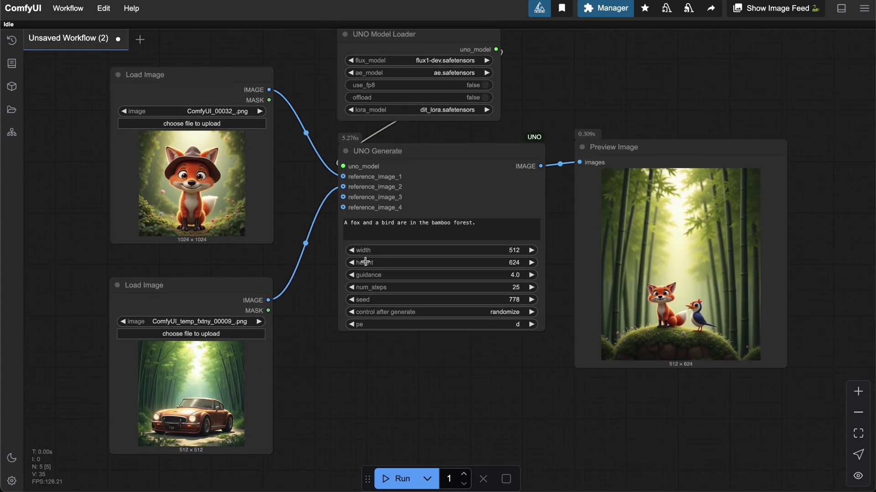
Step: Replace 'bird' with 'car' in the prompt and generate the fox-and-car image
double_click(387, 223)
text(car)
drag(385, 371, 338, 393)
drag(512, 147, 506, 142)
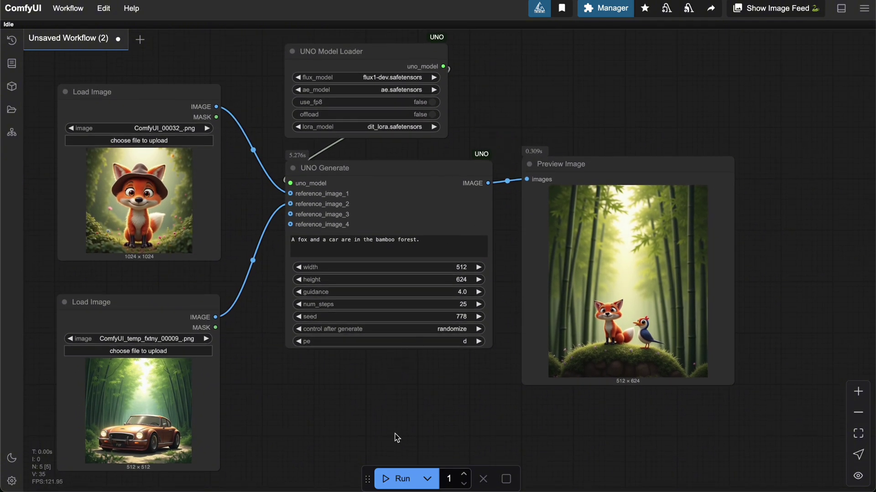
click(401, 478)
drag(481, 382, 474, 381)
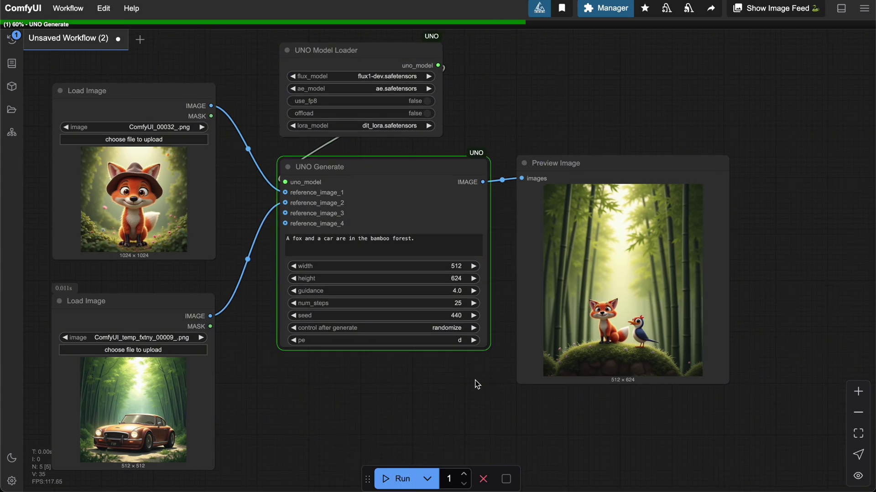
drag(472, 375, 499, 322)
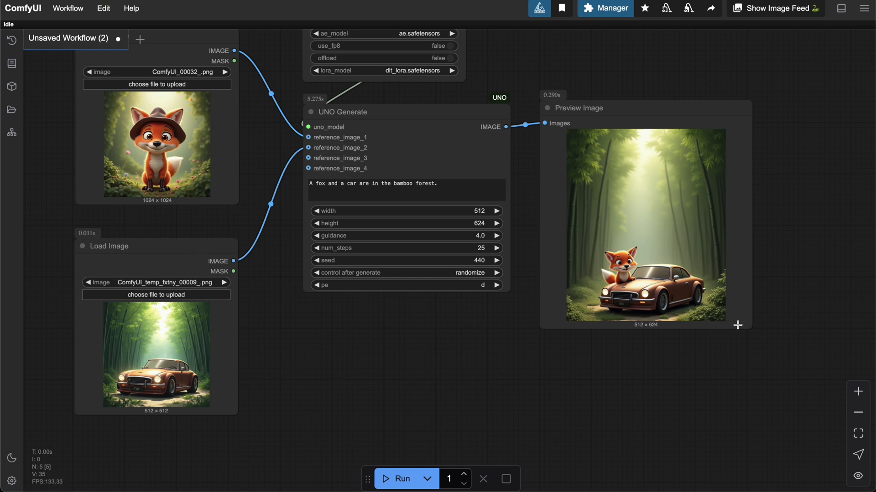
Step: Enlarge the Preview Image node and regenerate the fox-and-car image with new seed 463
drag(750, 327, 814, 400)
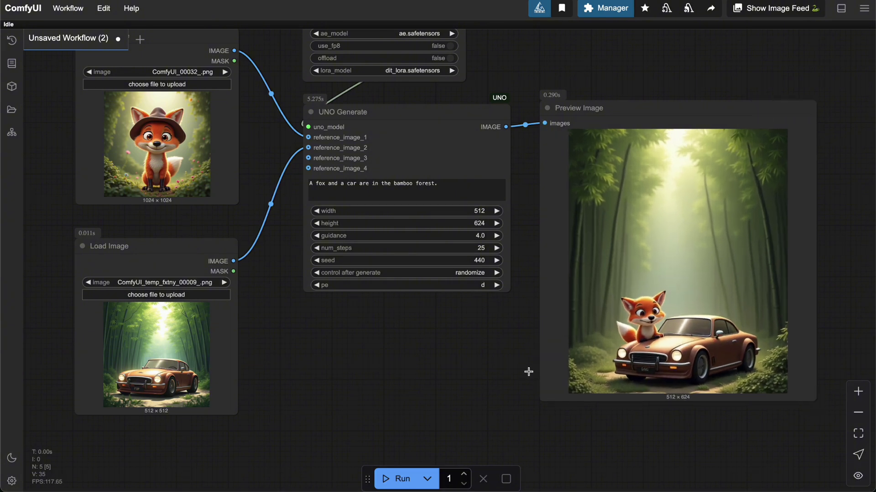
drag(447, 368, 459, 383)
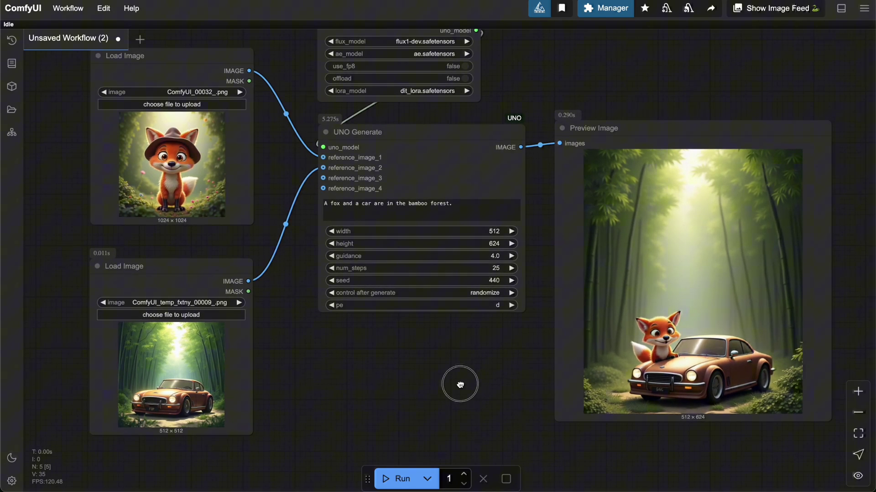
click(399, 478)
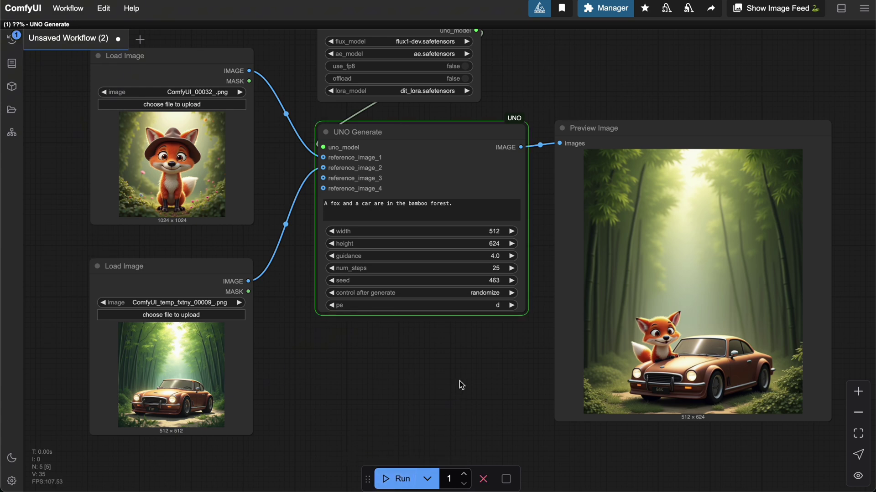
drag(460, 382, 444, 385)
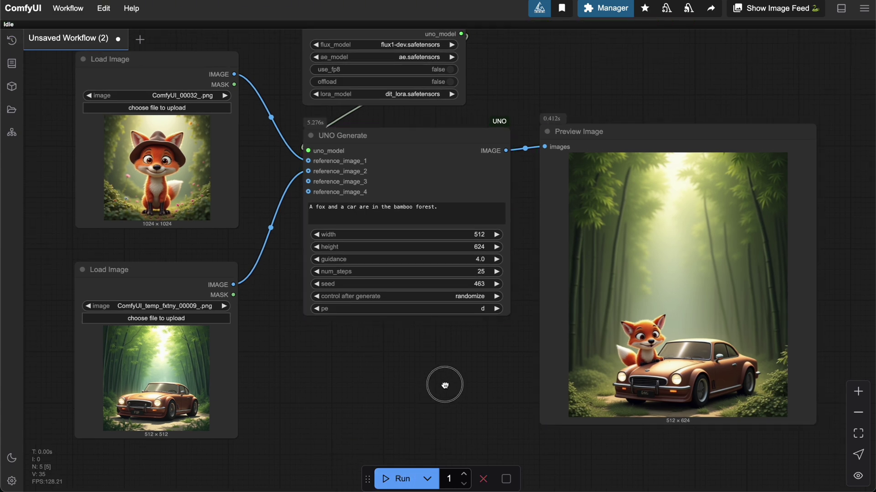
drag(446, 383, 445, 376)
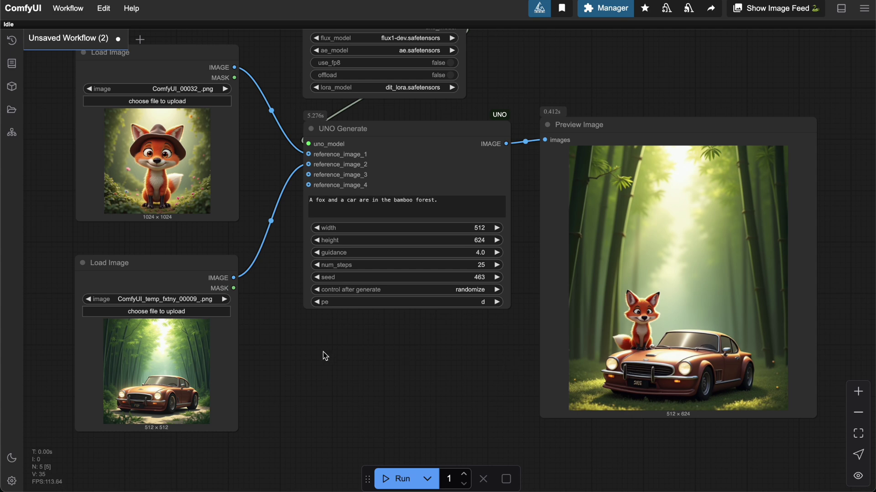
drag(387, 358, 391, 370)
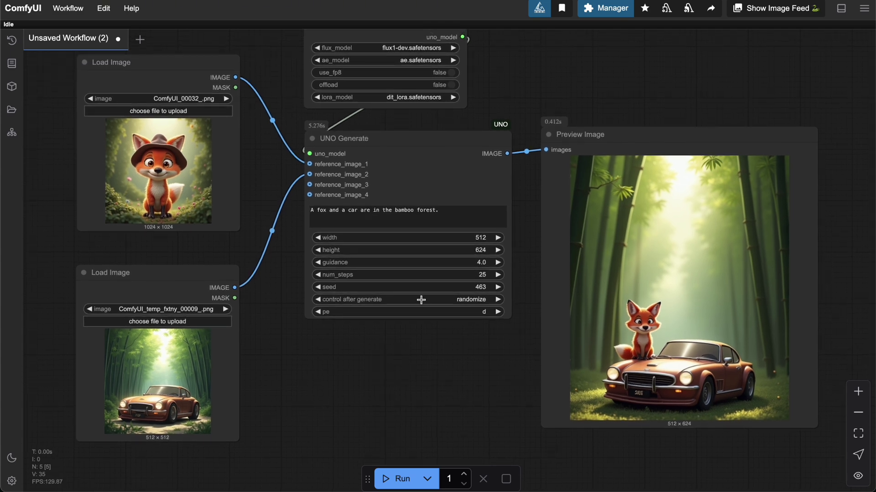
Step: Inspect the fox and car reference nodes and swap the second reference to ComfyUI_00015_.png
drag(273, 369, 319, 379)
click(201, 93)
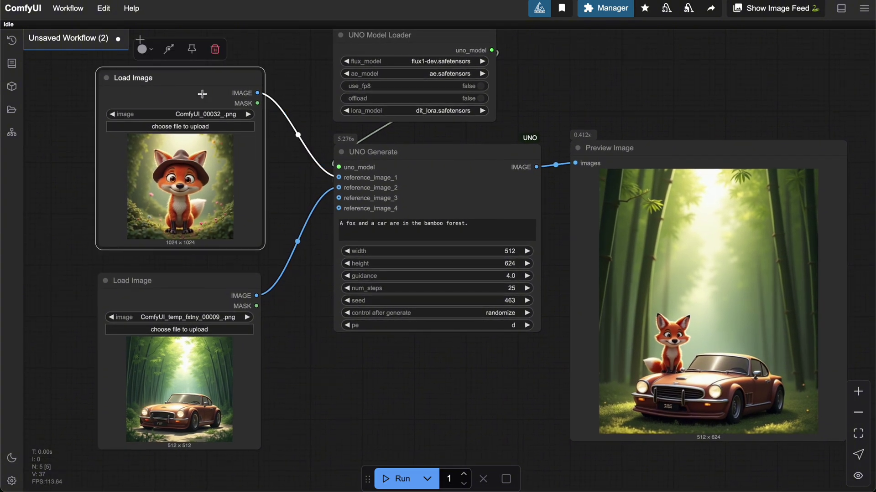
click(201, 290)
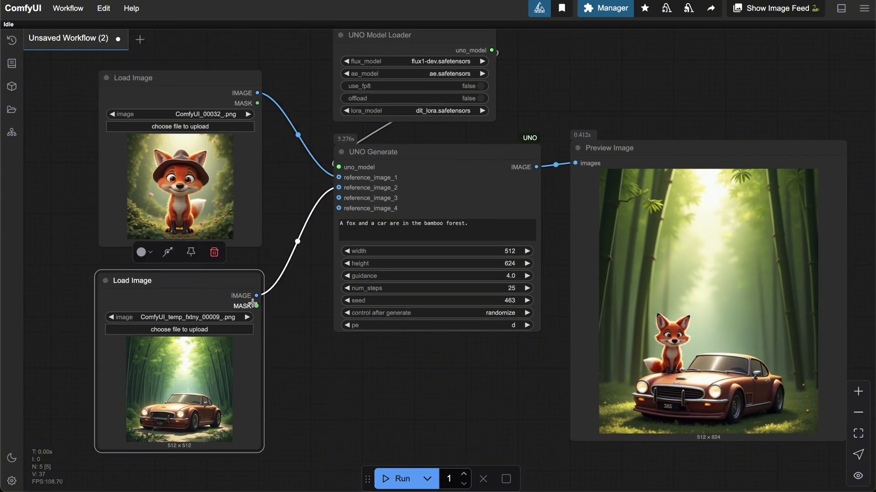
click(327, 230)
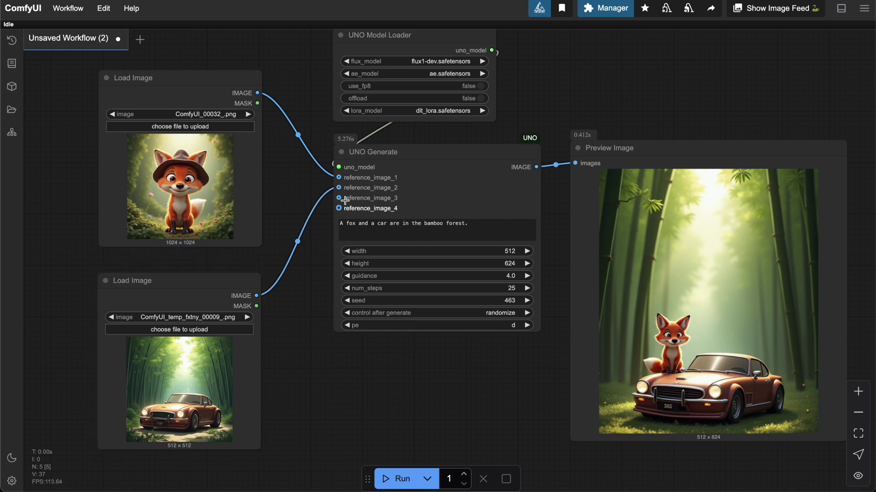
drag(337, 228, 330, 227)
double_click(373, 222)
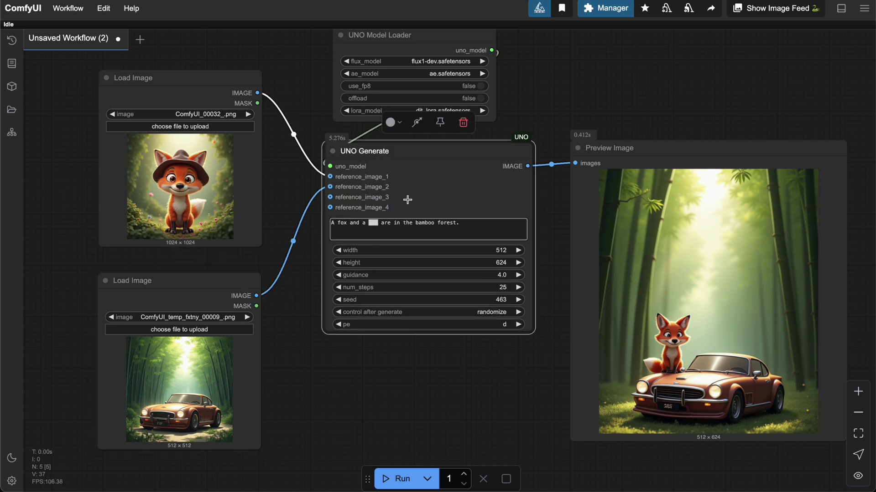
click(424, 154)
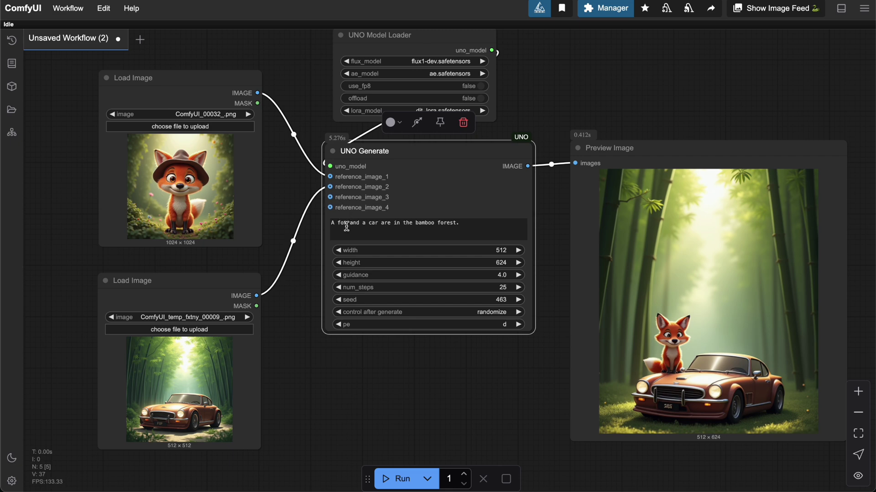
click(207, 317)
click(203, 329)
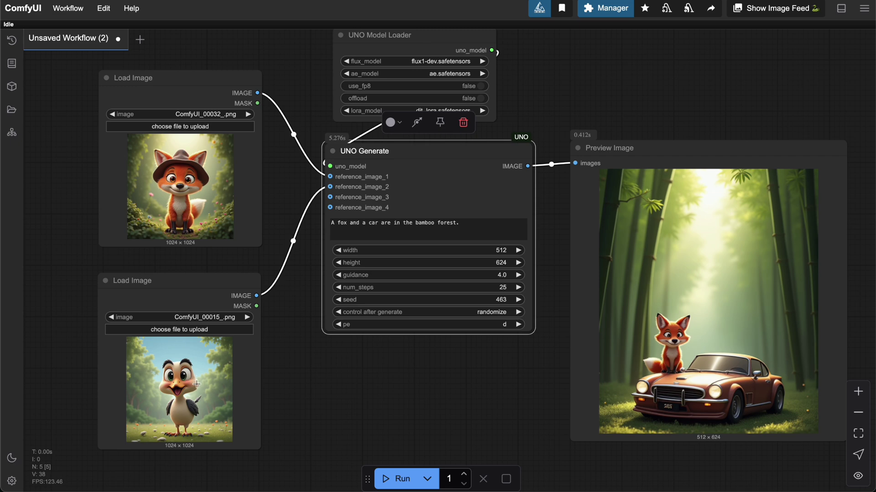
Step: Restore ComfyUI_temp_fxtny_00009_.png as the second reference and tidy the prompt and image nodes
double_click(343, 223)
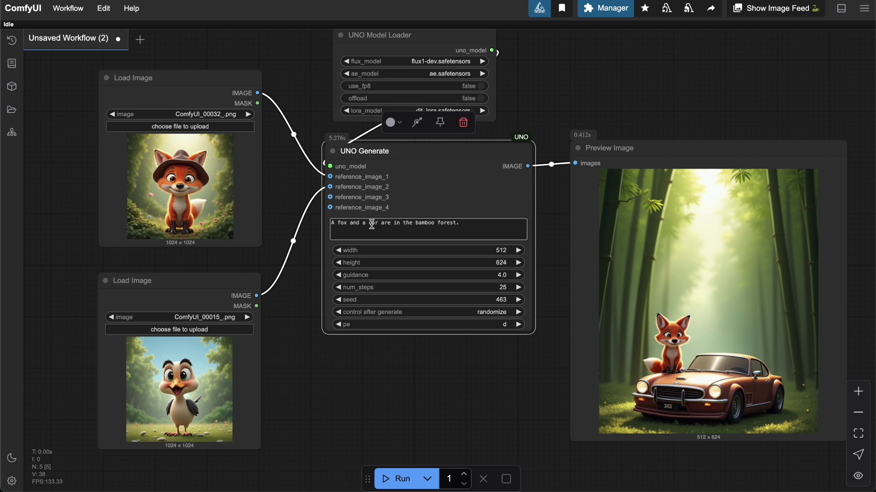
click(200, 317)
click(217, 378)
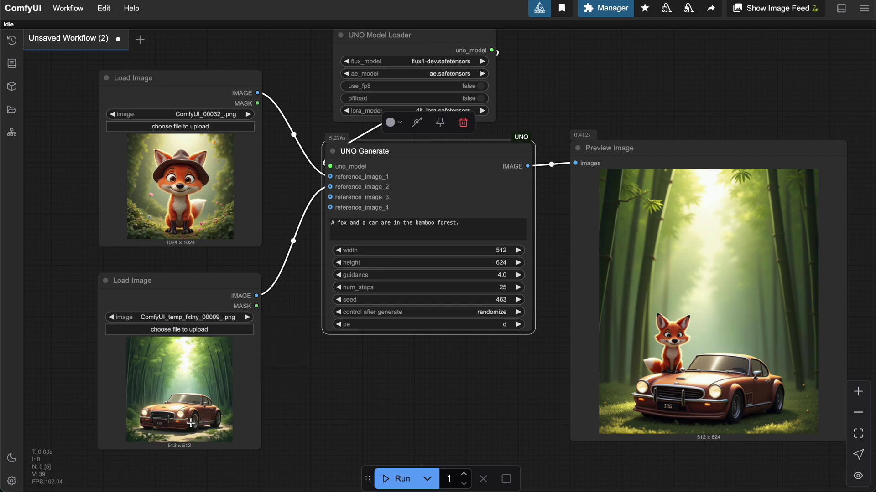
click(373, 222)
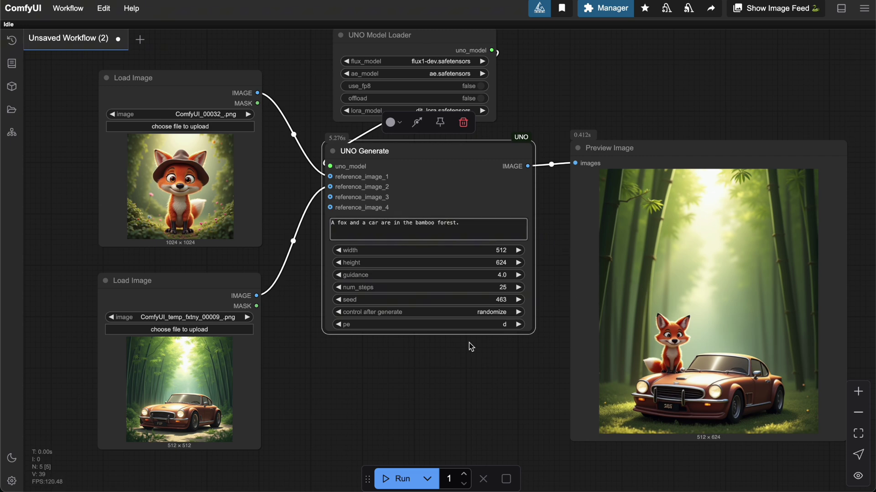
click(424, 352)
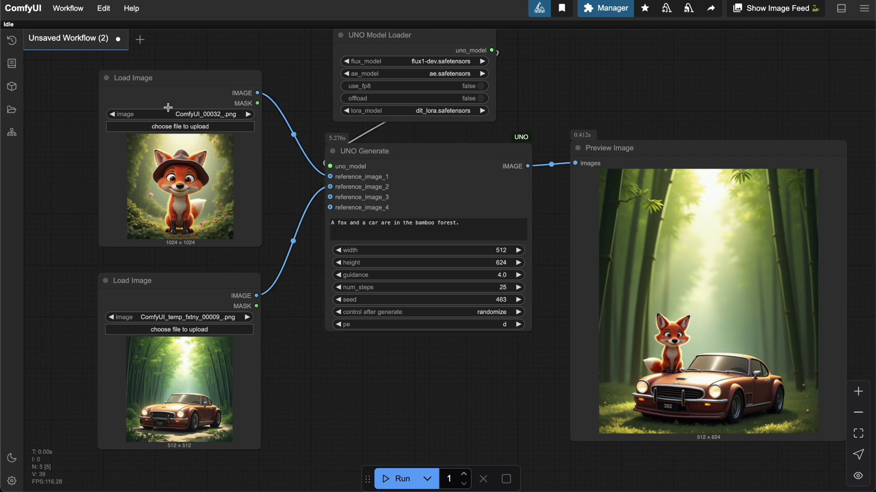
drag(182, 92, 185, 100)
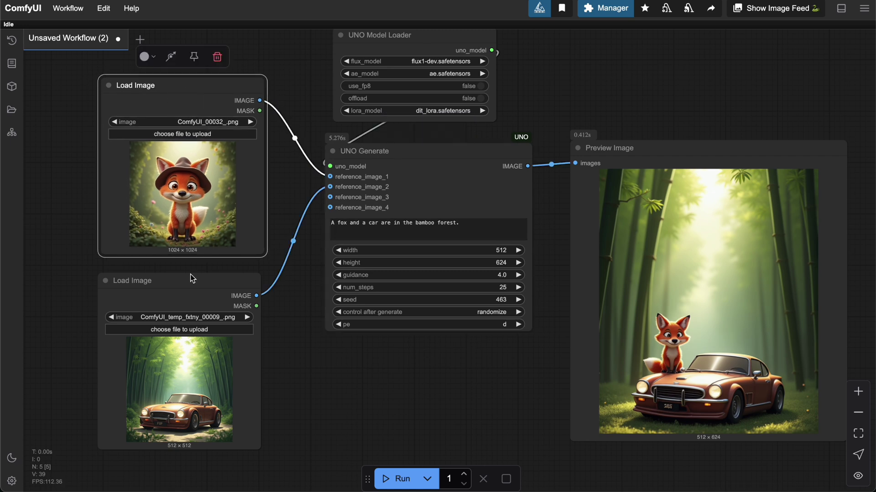
click(309, 361)
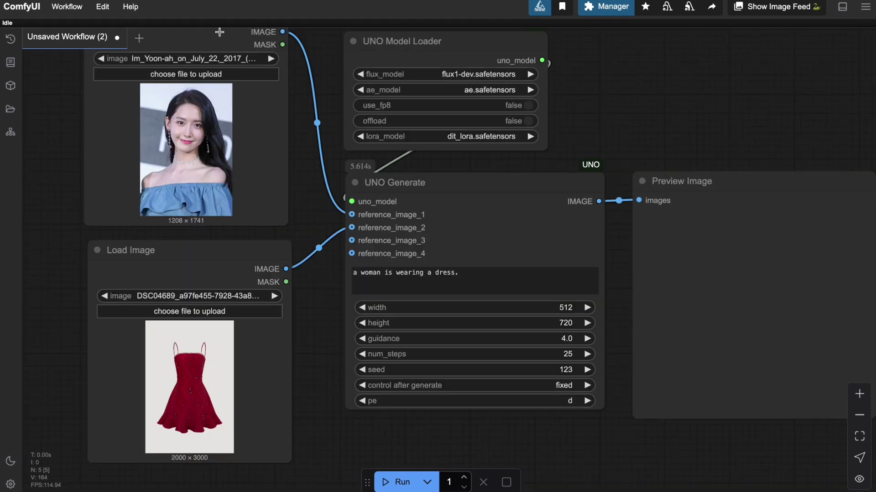
click(219, 32)
Step: Arrange the portrait and red dress image nodes and check the 'a woman is wearing a dress' prompt
click(629, 114)
drag(629, 114, 621, 142)
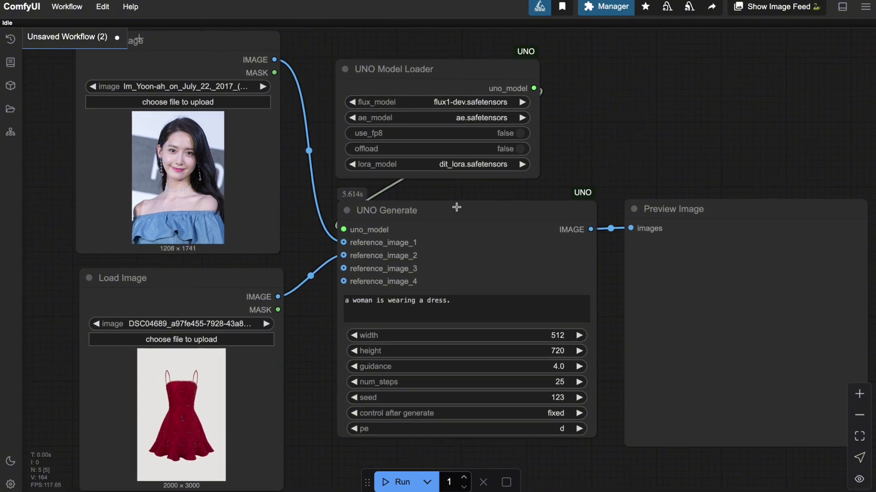
drag(226, 54, 238, 53)
click(232, 286)
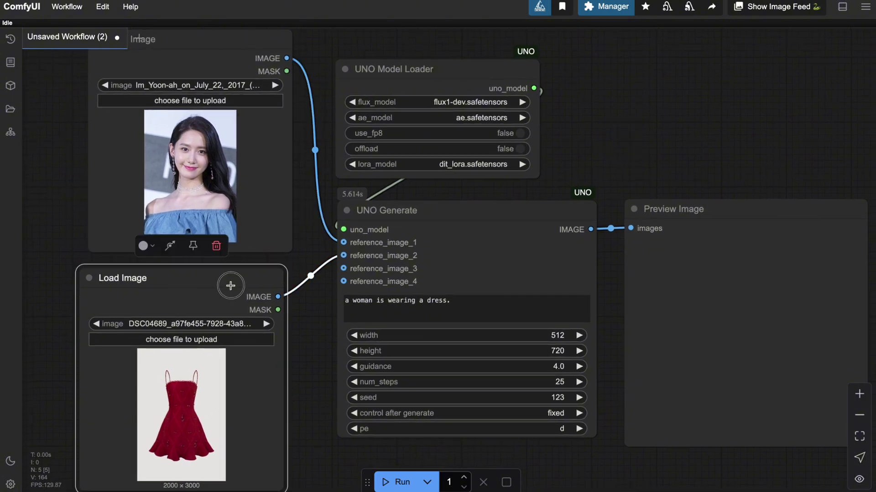
click(619, 129)
scroll(619, 130, left, 2)
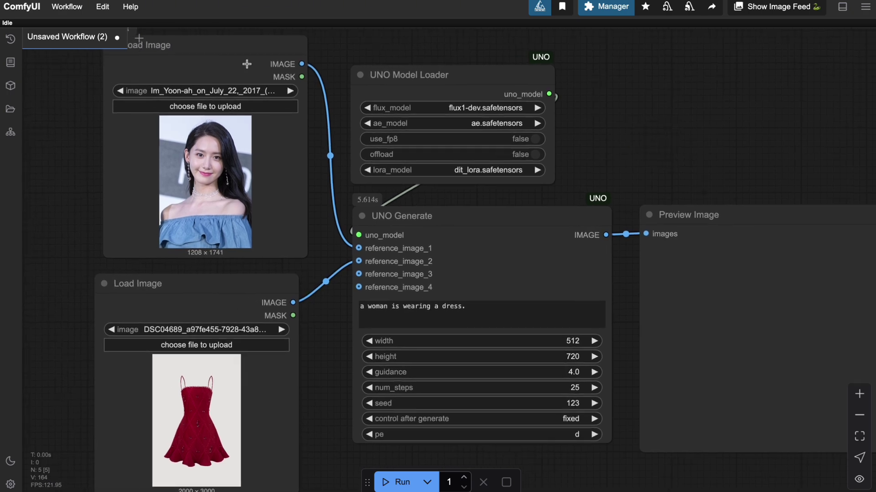
click(246, 64)
click(249, 289)
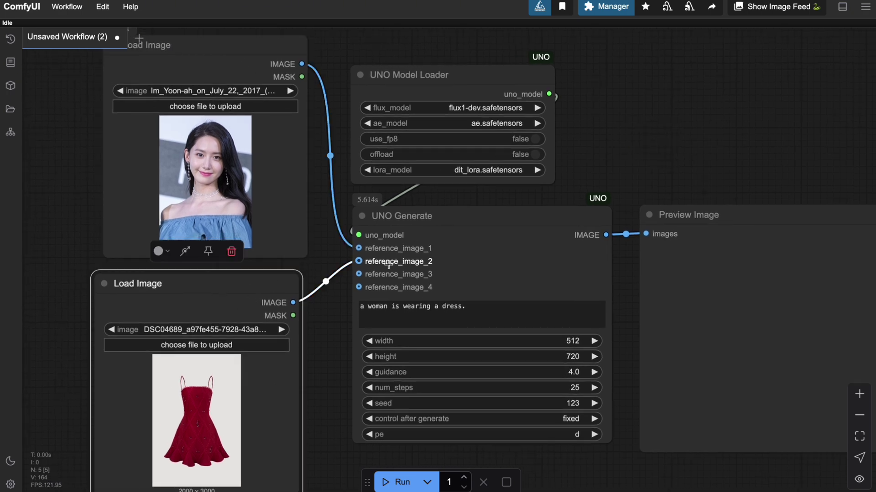
click(259, 69)
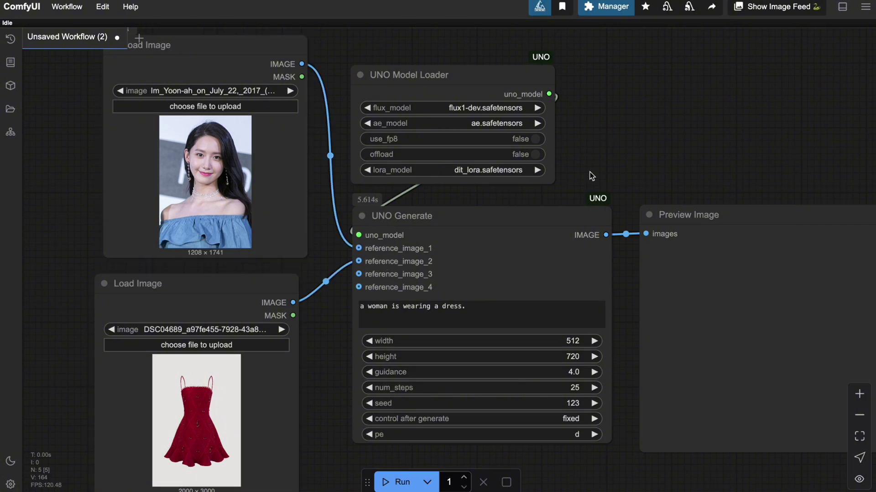
drag(589, 172, 564, 134)
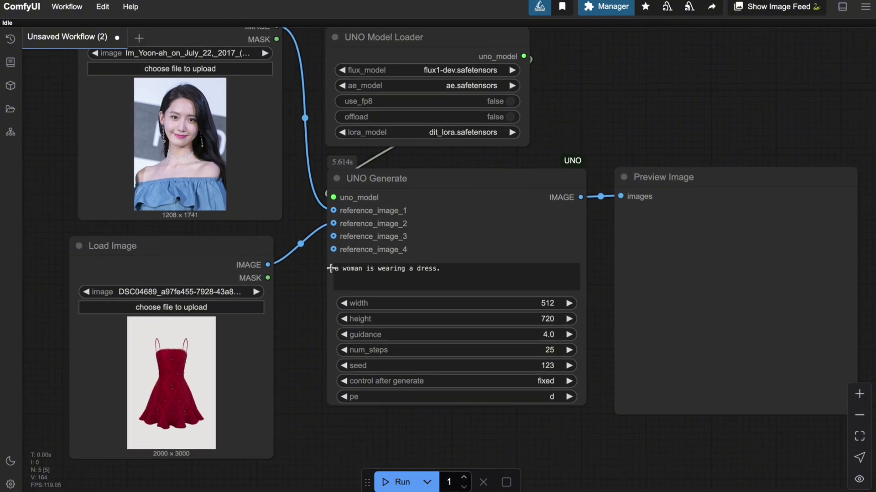
click(331, 269)
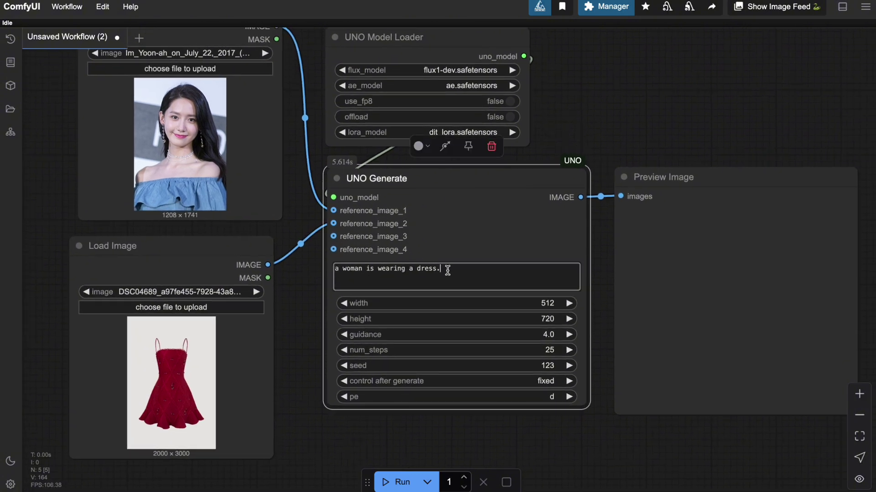
click(617, 119)
drag(617, 119, 609, 112)
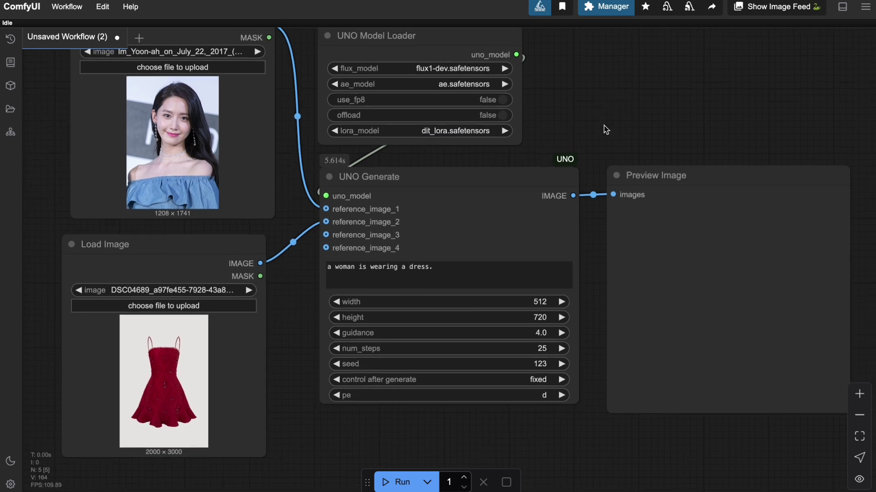
Step: Run the workflow and view the 512×720 result of the woman in the red dress
click(401, 482)
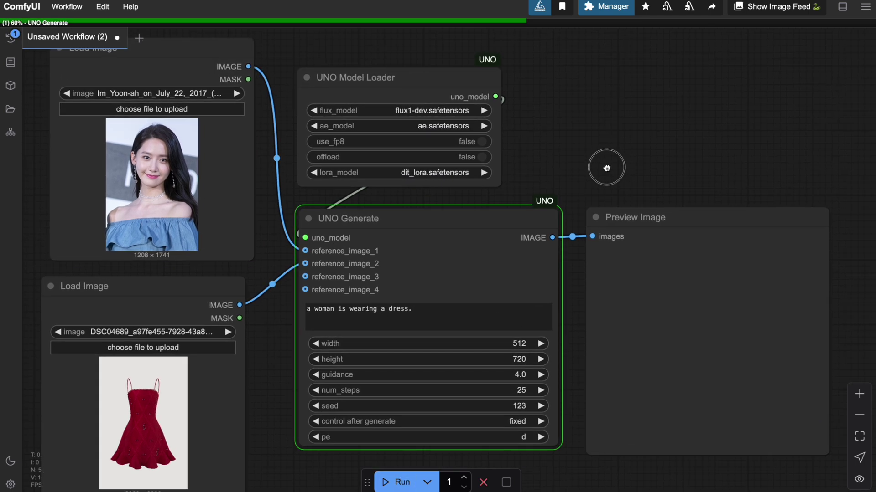
drag(626, 125, 592, 167)
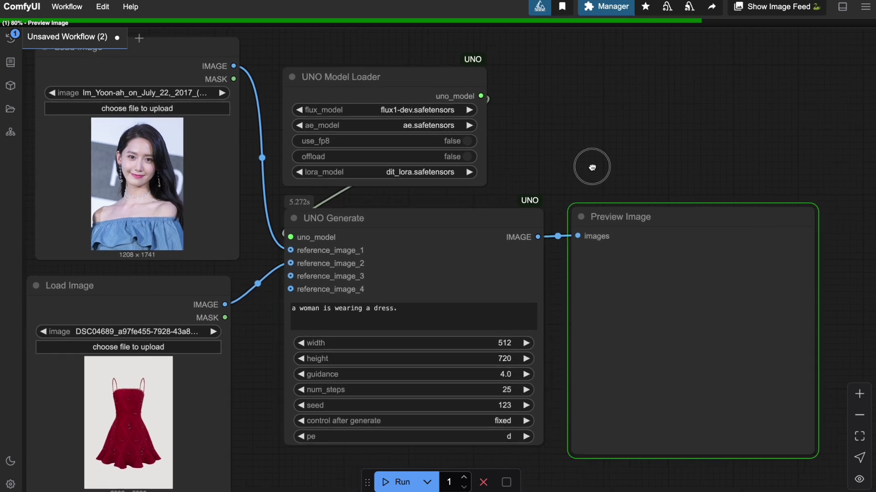
drag(592, 167, 563, 111)
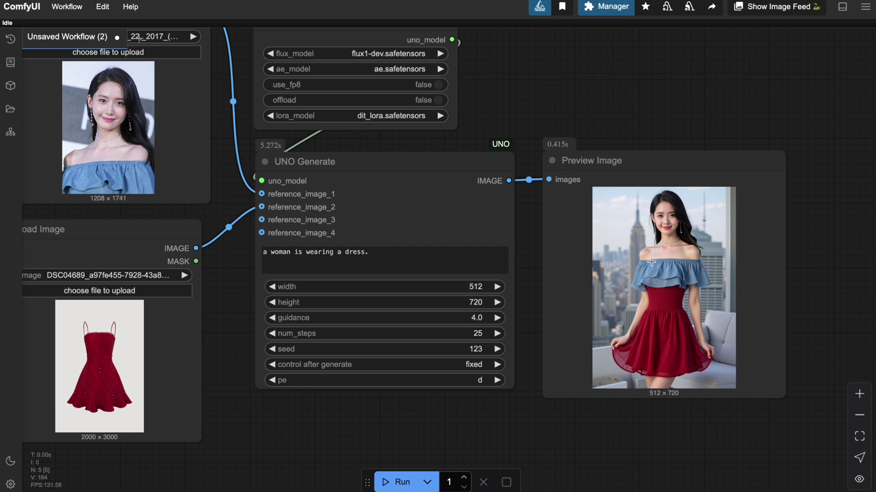
drag(538, 102, 687, 150)
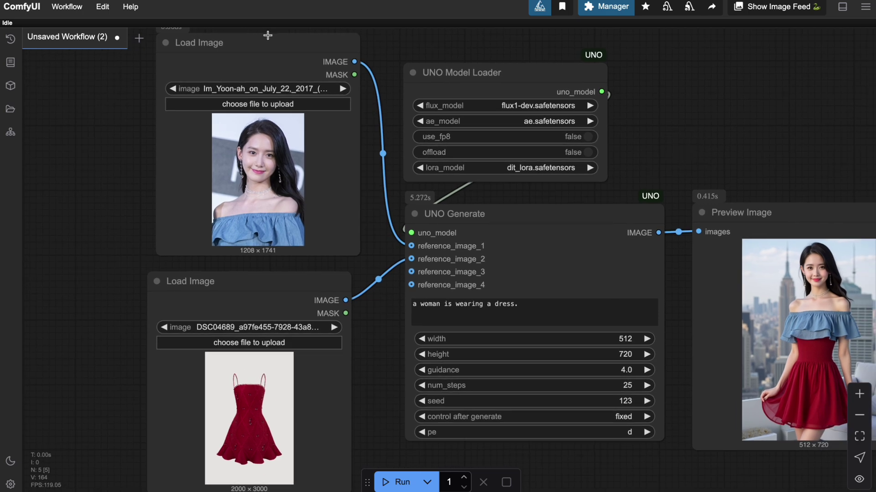
Step: Load the 900×900 close-up face photo as the first reference and regenerate the red-dress image
click(282, 90)
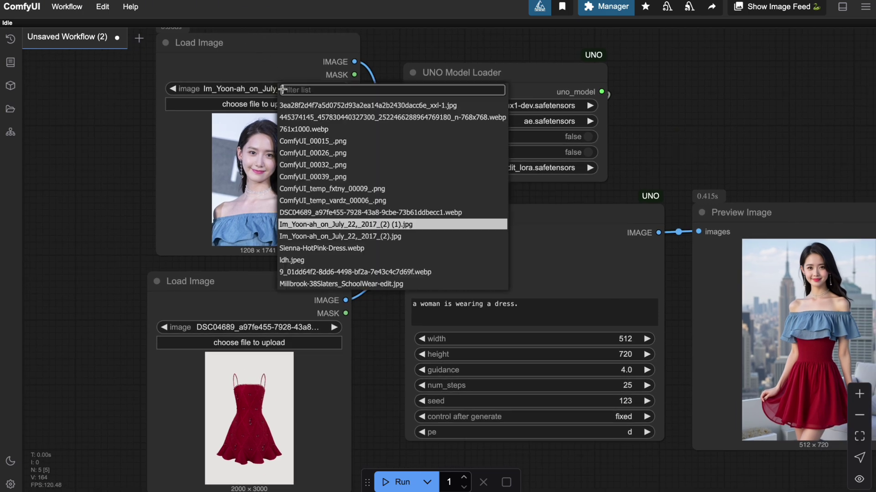
click(362, 237)
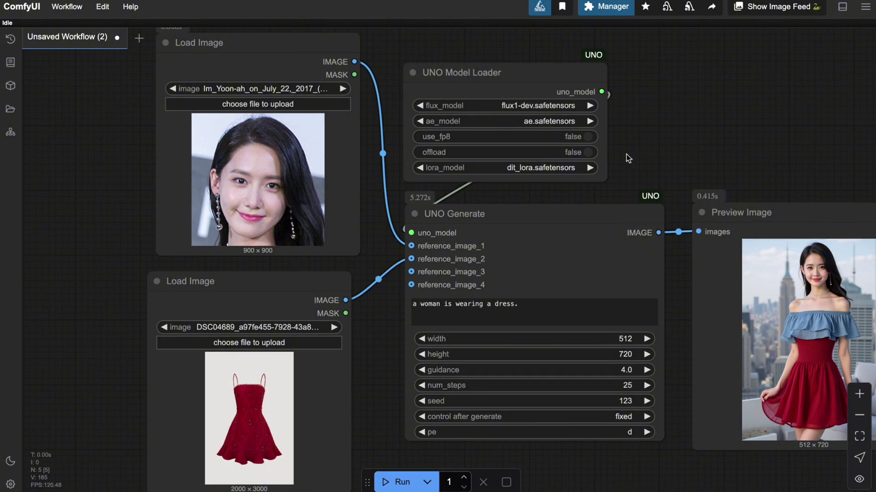
drag(646, 136, 545, 103)
click(399, 482)
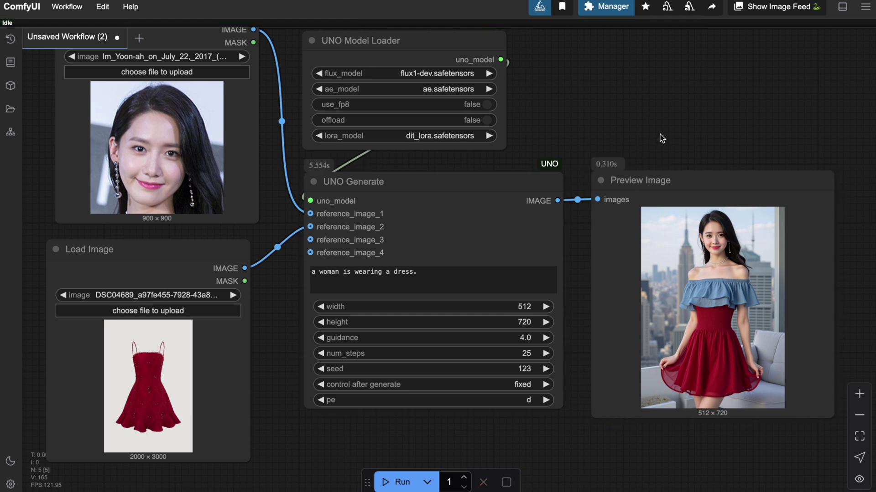
drag(660, 134, 636, 131)
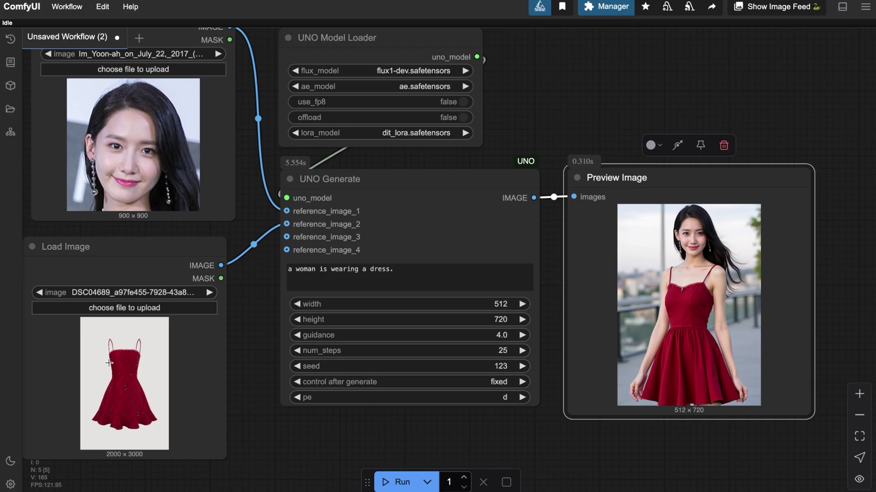
right_click(105, 360)
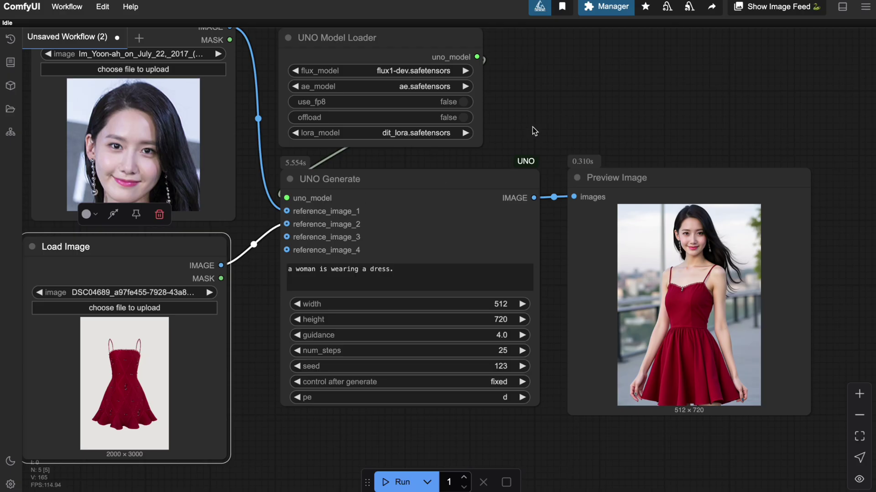
Step: Set control after generate to increment and run a new variation
click(500, 382)
click(512, 393)
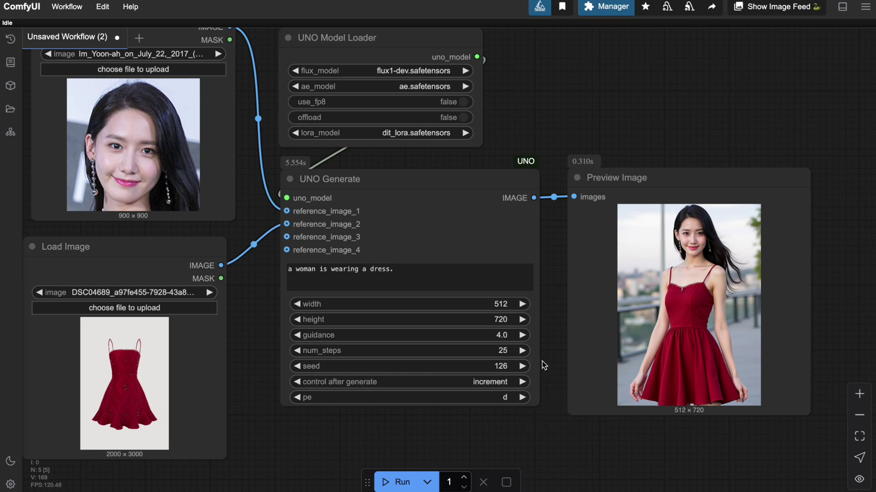
click(407, 482)
drag(603, 150, 584, 136)
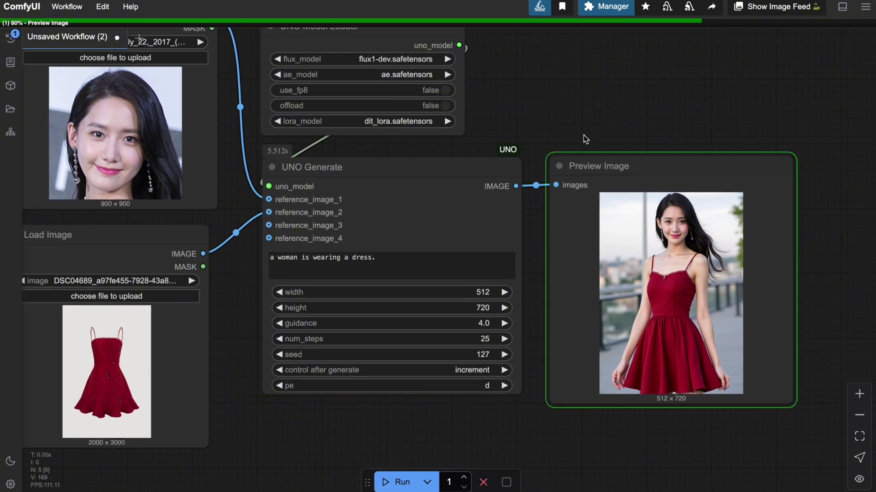
drag(583, 135, 573, 128)
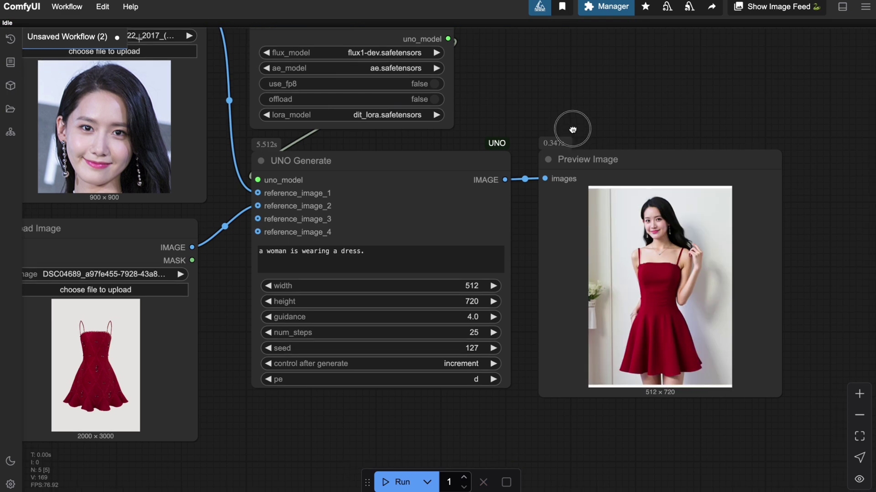
Step: Open the seed-127 result full-size from Preview Image to inspect it
right_click(648, 280)
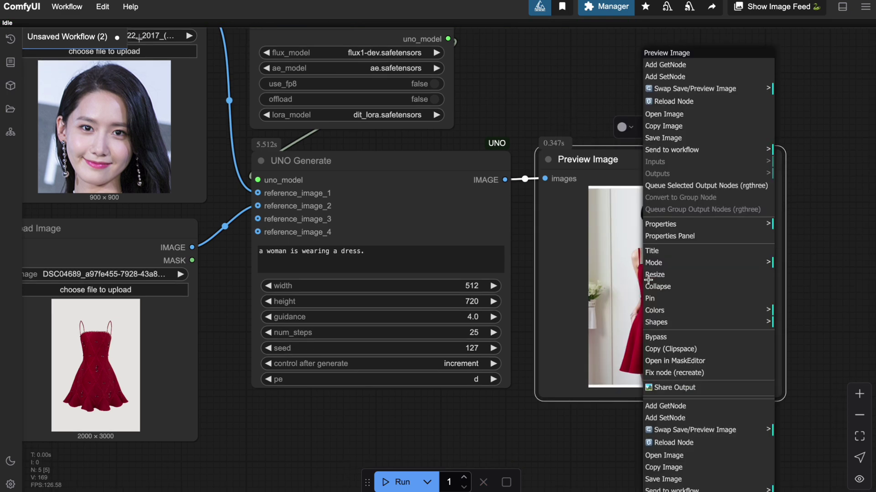
click(664, 114)
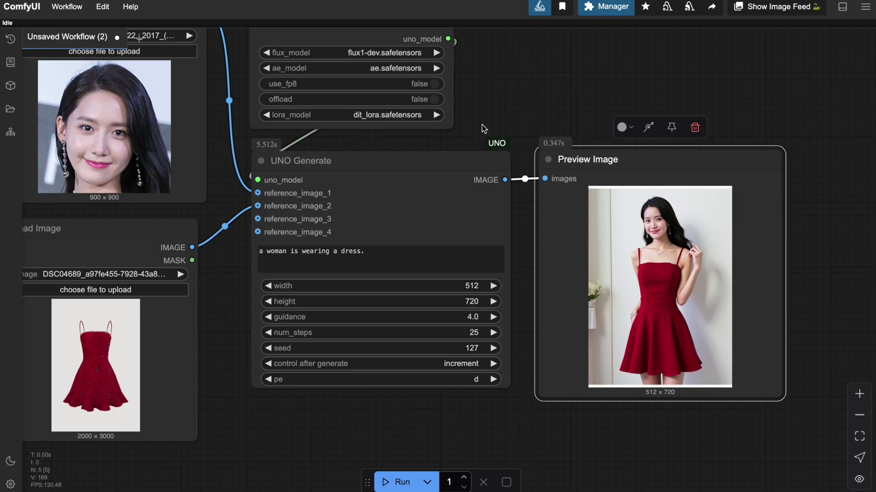
drag(483, 129, 557, 138)
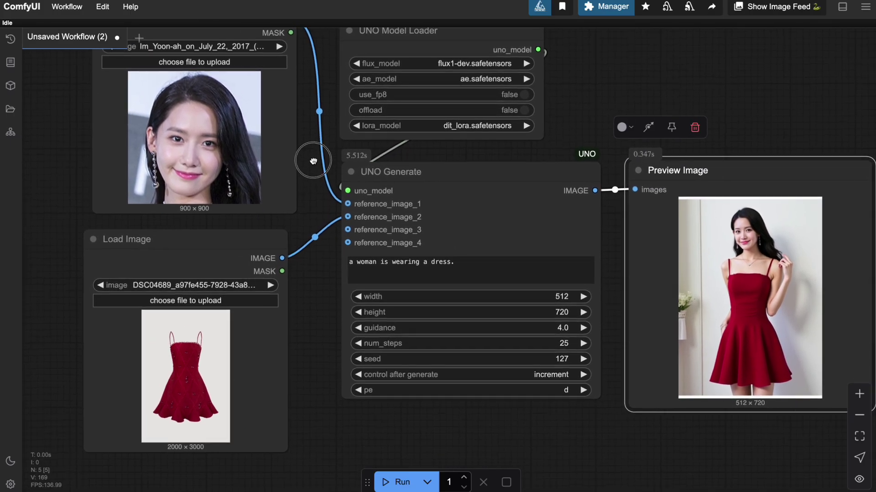
drag(294, 228, 318, 220)
Step: Load Millbrook-38Slaters_SchoolWear-edit.jpg as second reference and replace 'dress' with 'T-shirt and a' in the prompt
click(236, 287)
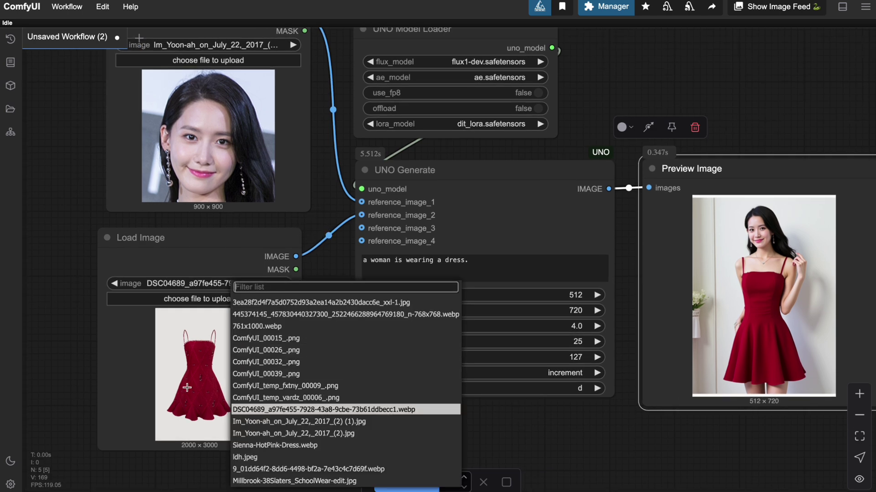
click(244, 481)
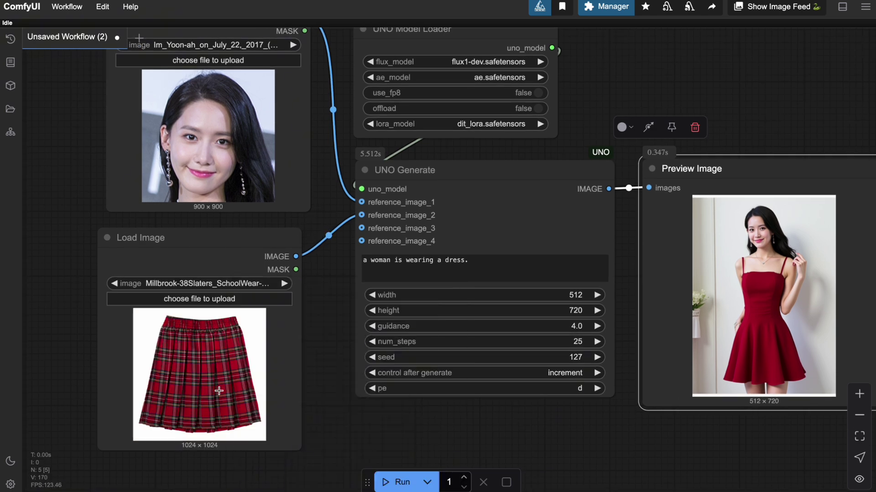
mouse_move(326, 325)
mouse_down()
mouse_move(316, 307)
mouse_move(321, 321)
mouse_up()
double_click(447, 258)
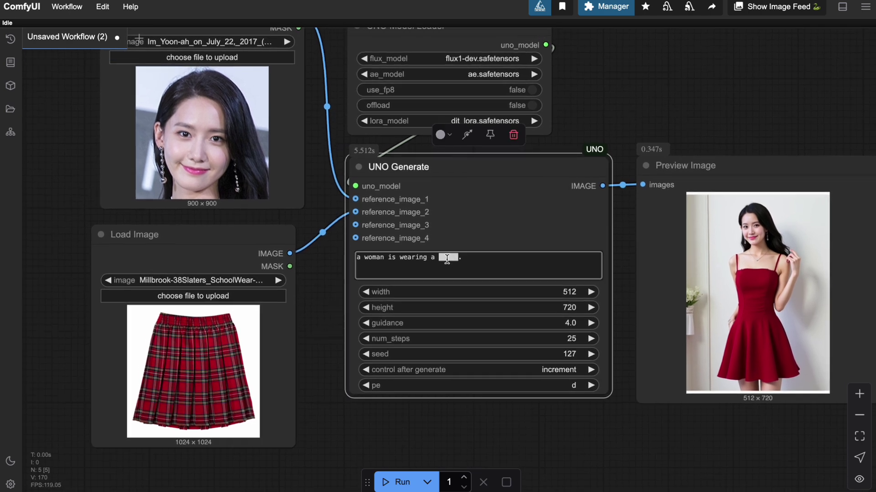
text(T-shir)
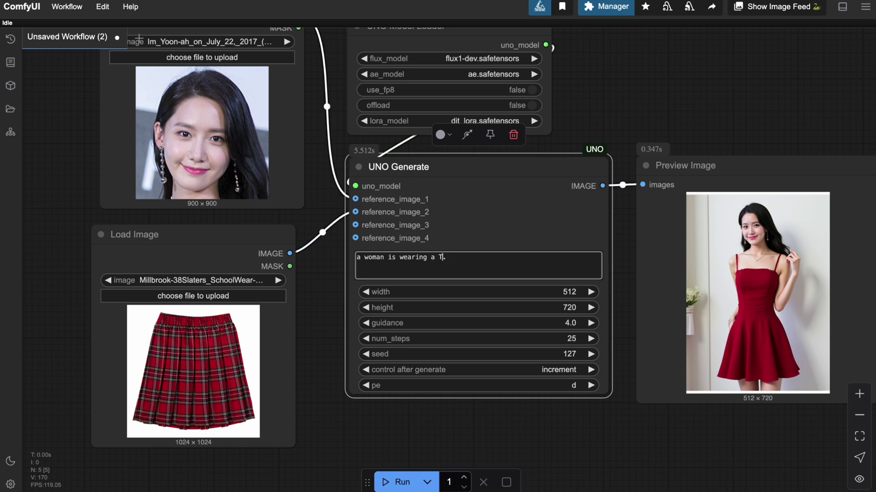
text(t and a skirt.)
Step: Finish the 'T-shirt and a skirt' prompt and run it to get the white T-shirt result
mouse_move(588, 83)
mouse_down()
mouse_move(606, 82)
mouse_move(606, 90)
mouse_move(575, 89)
mouse_up()
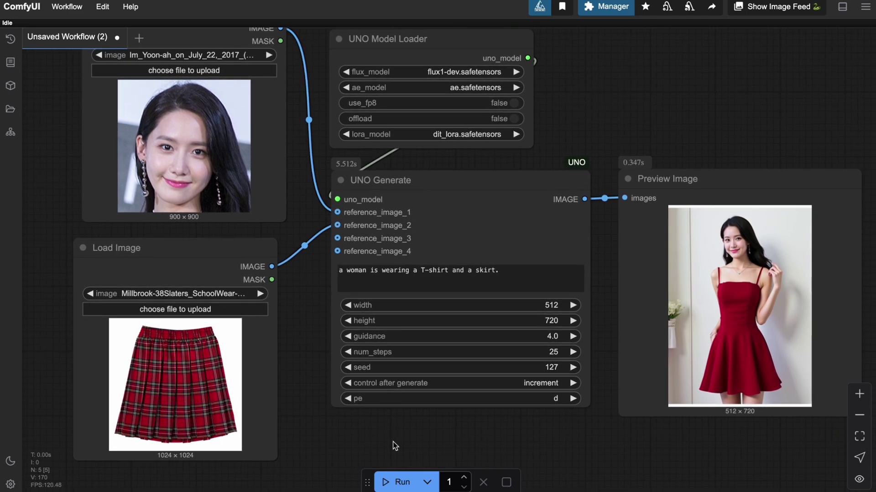
click(400, 481)
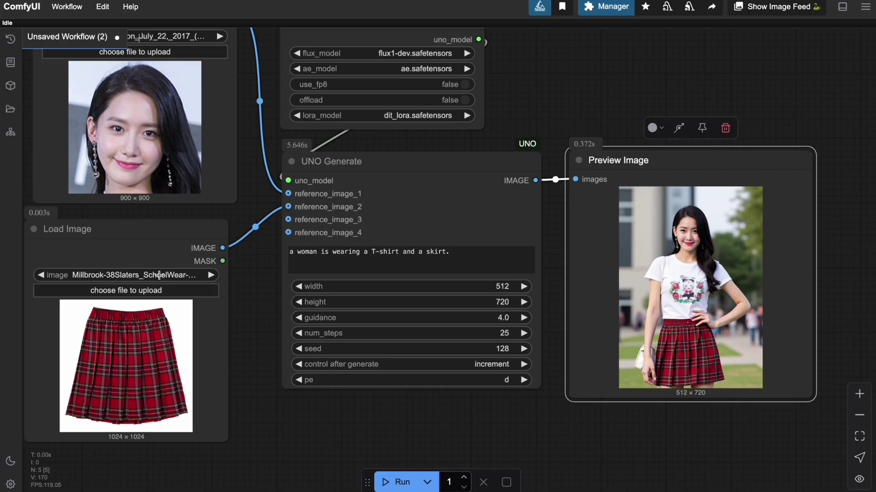
right_click(145, 325)
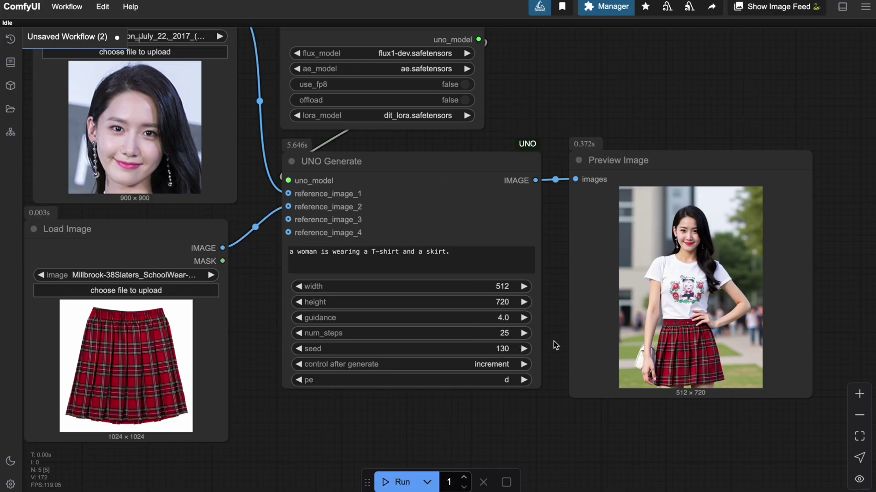
Step: Run another T-shirt-and-skirt variation with incrementing seed
click(398, 483)
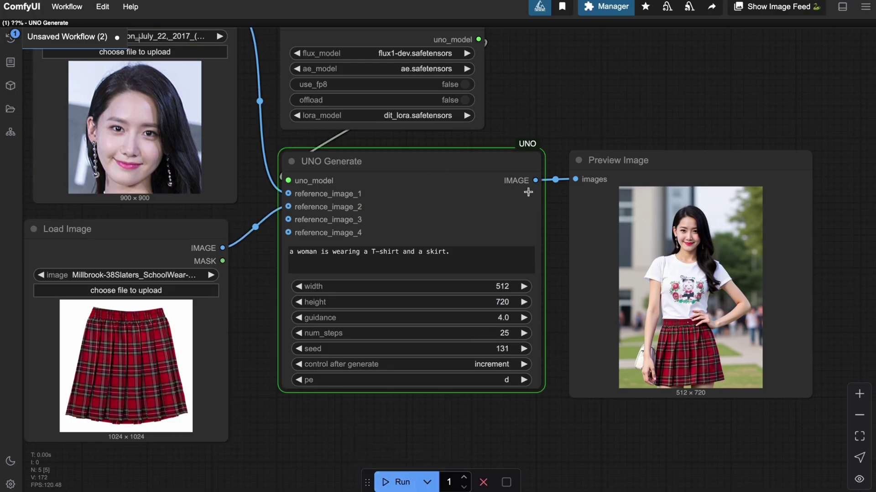
drag(582, 120, 557, 146)
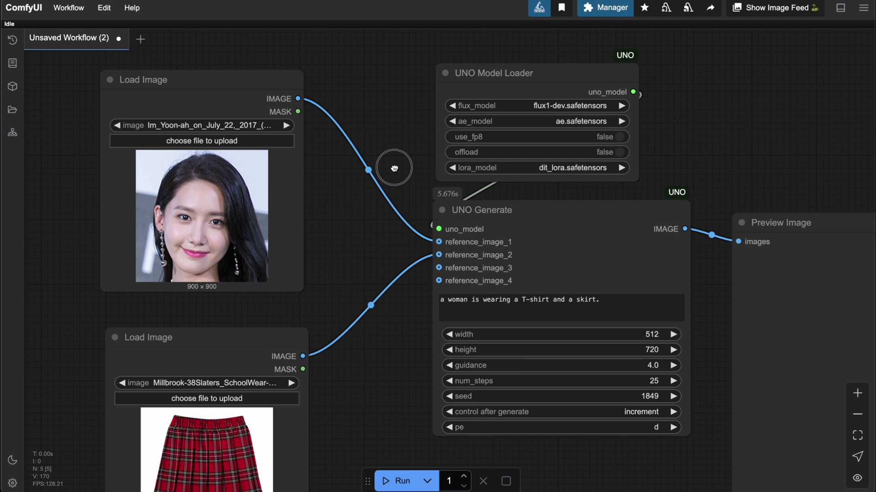
Step: Load the 1024×563 yoona1 couple heart photo into the top Load Image, replacing the portrait
drag(397, 168, 350, 164)
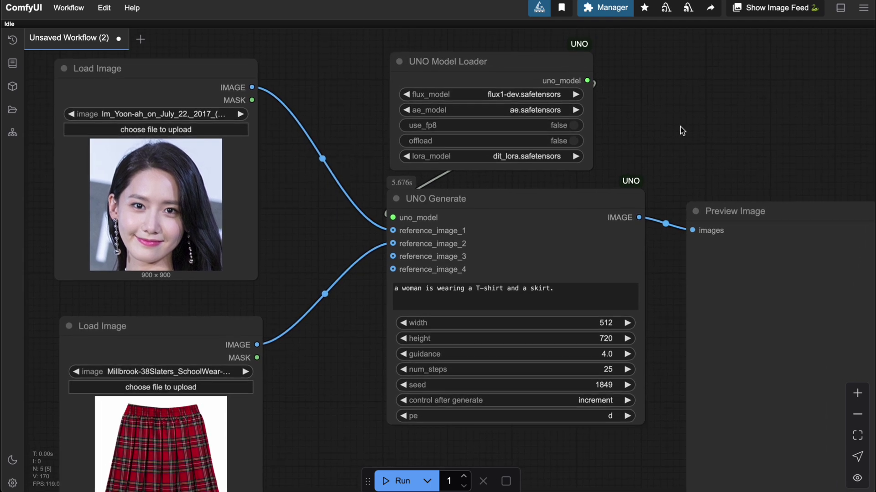
drag(680, 127, 689, 135)
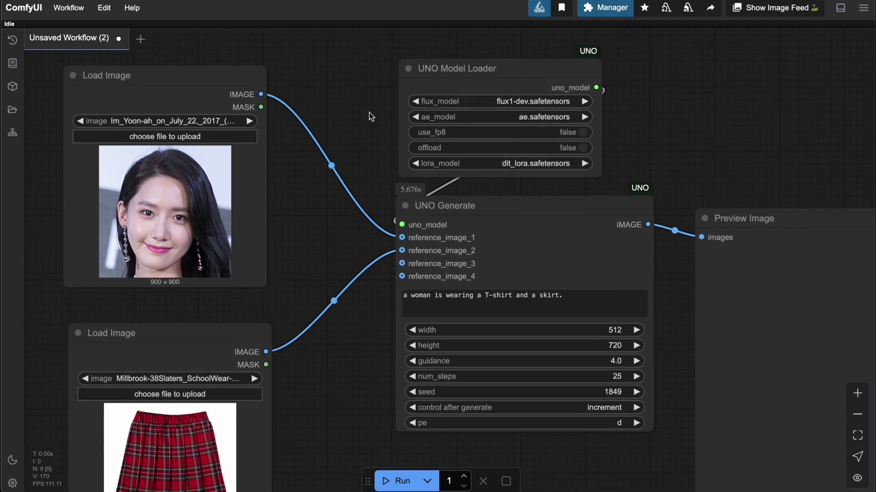
drag(368, 112, 389, 110)
click(218, 116)
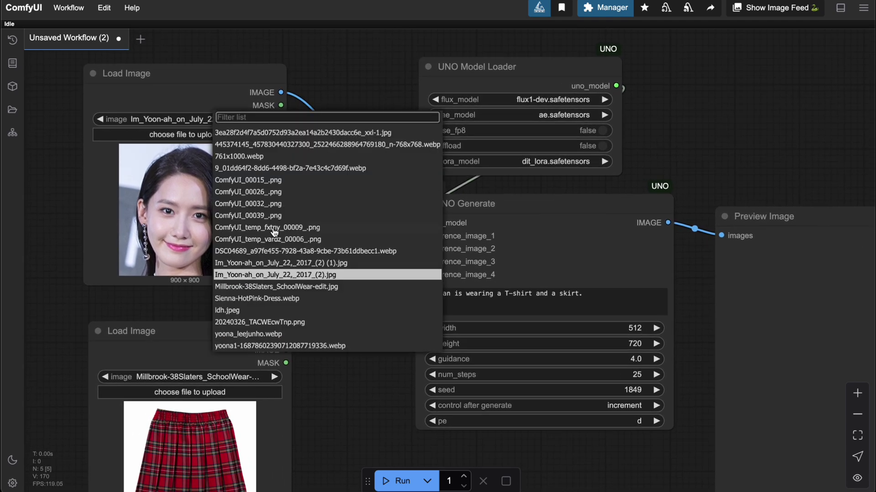
click(256, 263)
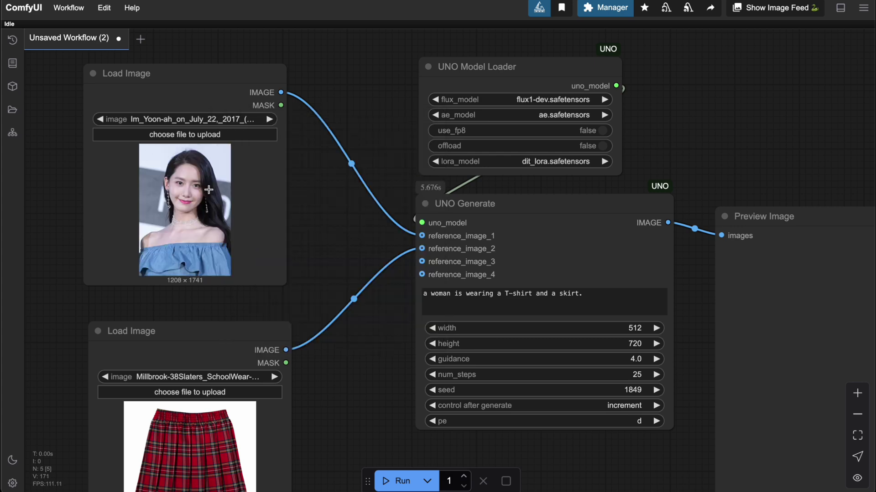
click(235, 118)
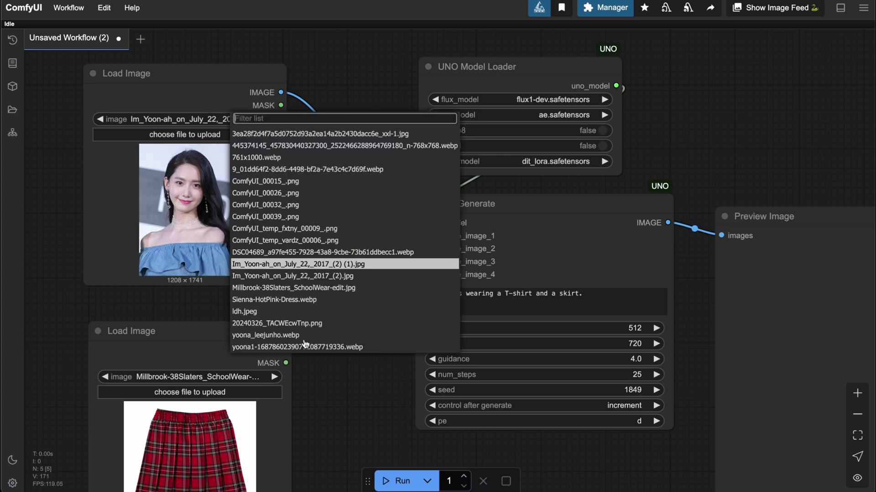
click(278, 348)
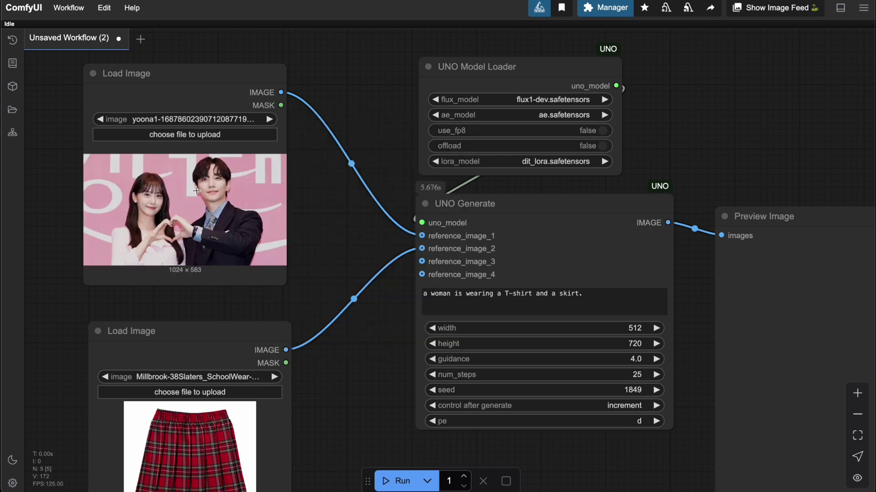
drag(351, 88, 377, 147)
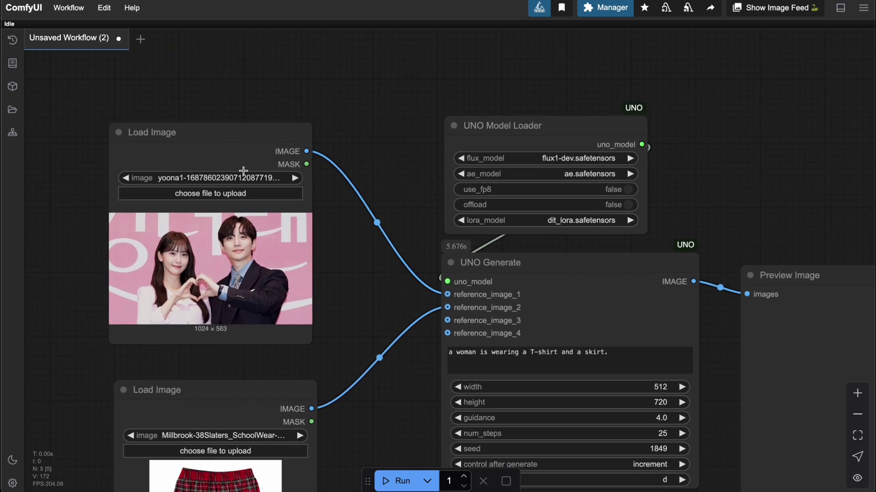
drag(227, 144, 225, 141)
click(365, 112)
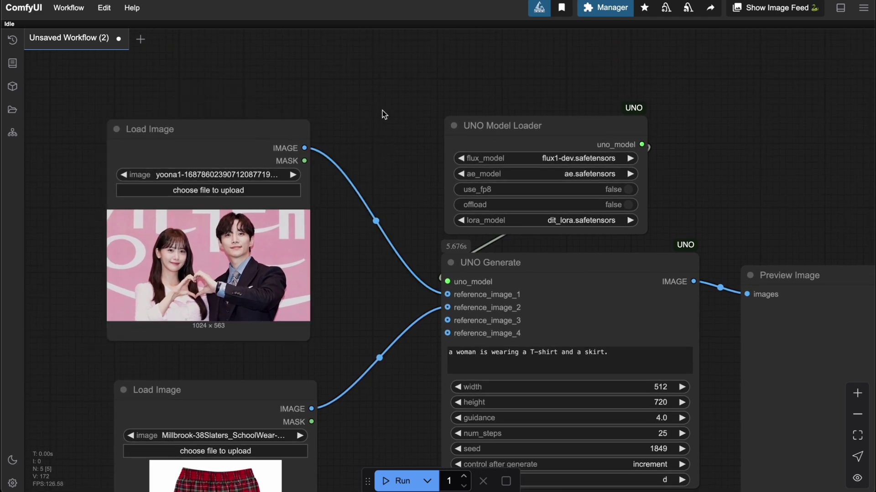
drag(381, 112, 306, 202)
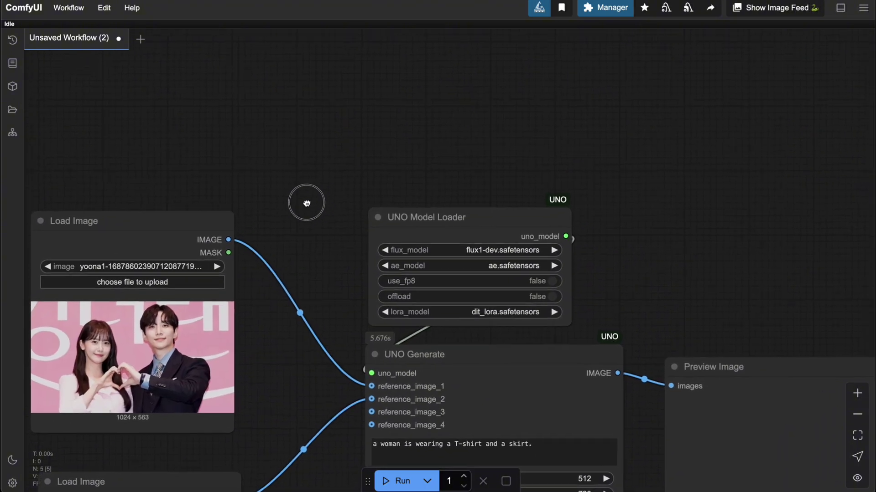
Step: Add a Pulid Flux Face Detector fed by the group photo, sending align_face to UNO's reference_image_1
double_click(459, 83)
text(pulid )
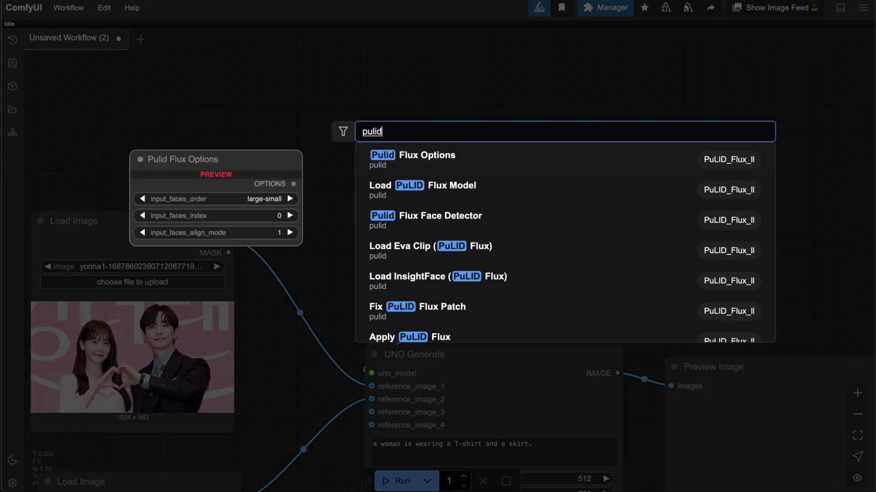
text(face)
click(474, 155)
drag(519, 74, 446, 101)
drag(228, 241, 392, 133)
drag(516, 101, 496, 95)
drag(648, 201, 641, 171)
drag(597, 102, 391, 339)
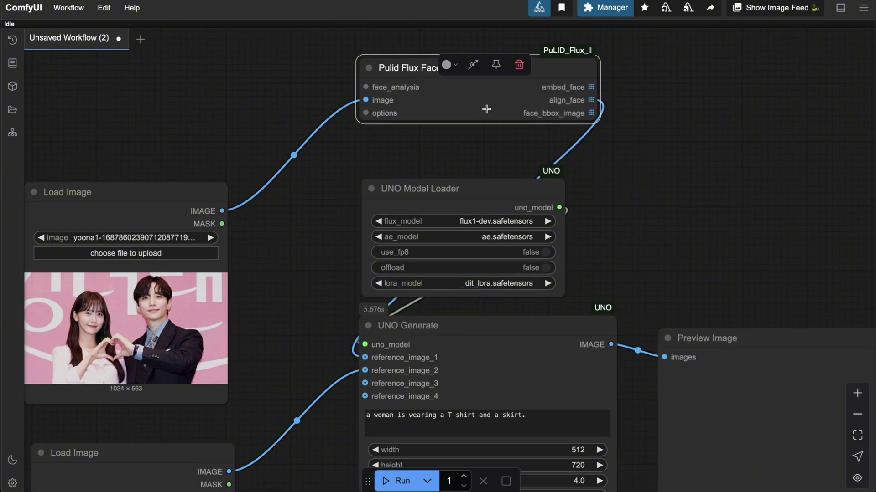
click(544, 74)
drag(300, 94, 422, 146)
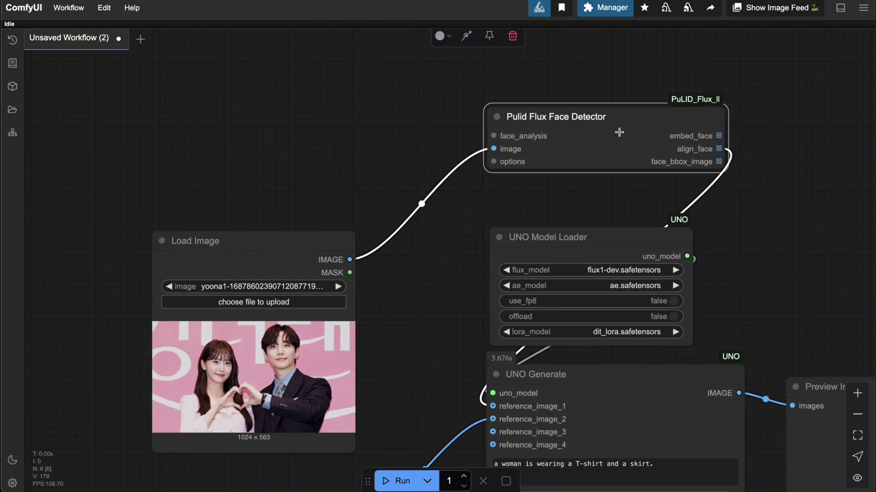
Step: Add Load InsightFace and Pulid Flux Options nodes and wire both into the face detector
double_click(217, 81)
text(pulid)
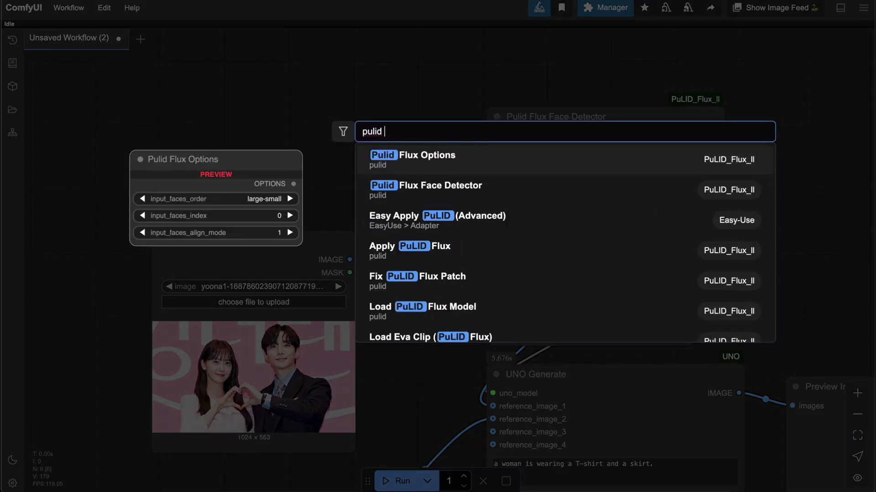
text( in)
click(383, 168)
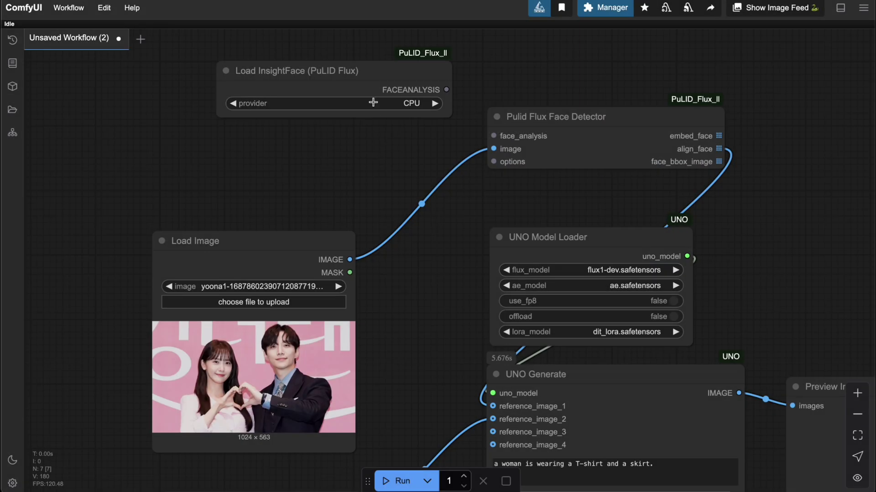
drag(359, 69, 280, 36)
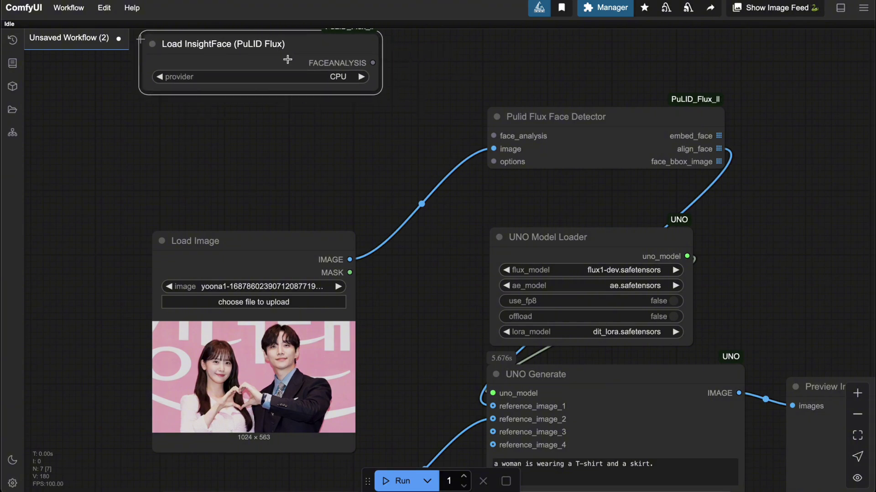
double_click(255, 166)
text(pulid)
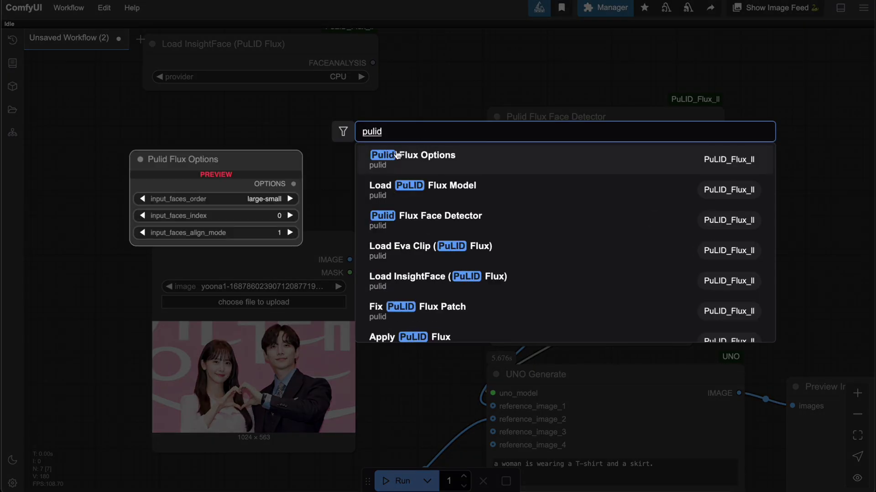
click(399, 154)
drag(357, 150, 248, 123)
drag(374, 62, 494, 136)
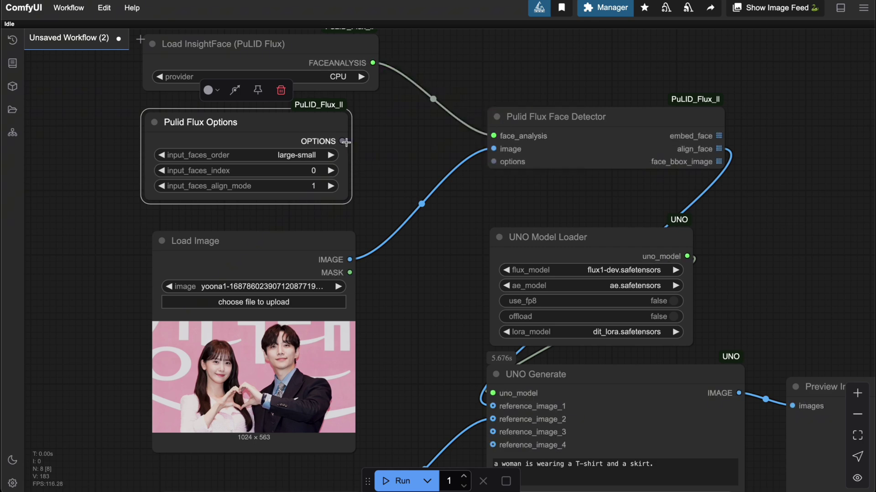
drag(342, 140, 492, 161)
click(429, 123)
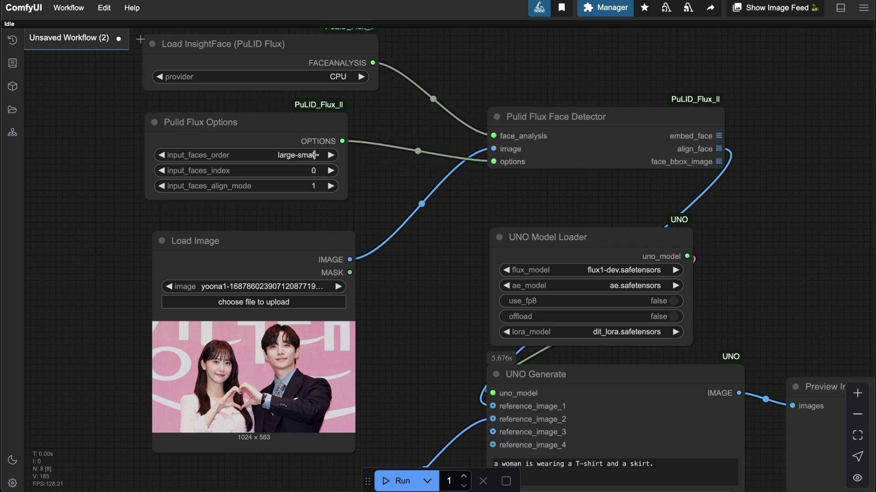
Step: Set input_faces_order to left-right and input_faces_align_mode to 0
click(297, 156)
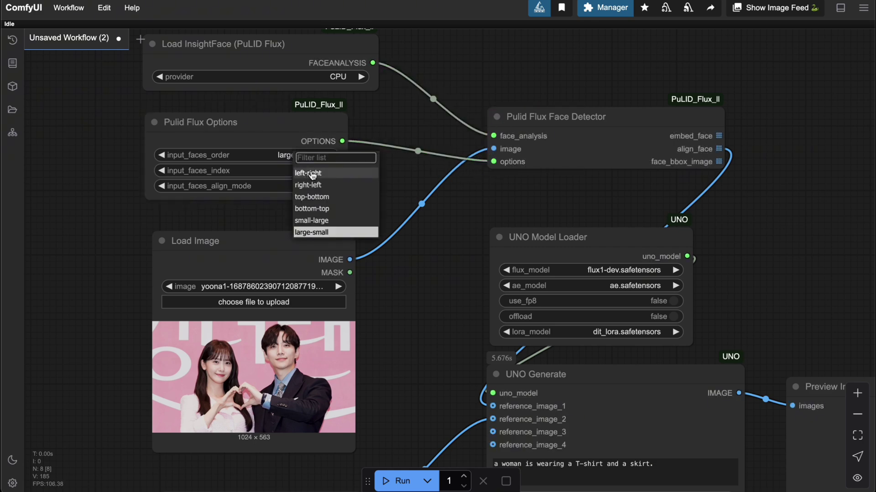
click(313, 174)
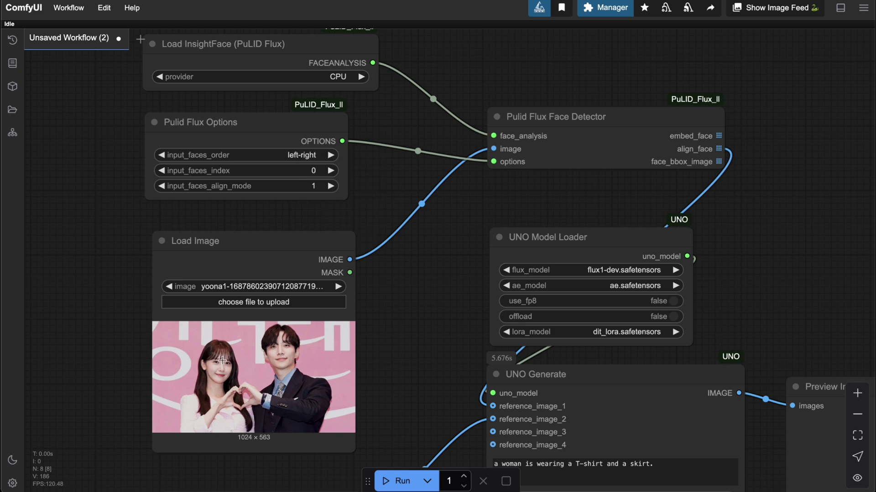
click(297, 186)
text(0)
key(Return)
drag(764, 192, 603, 162)
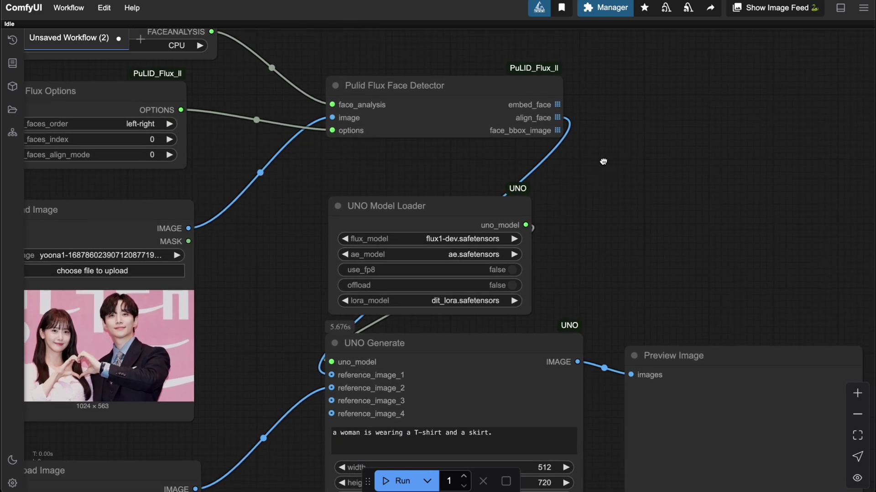
Step: Add a Preview Image node showing the detector's align_face output
double_click(677, 132)
text(pr)
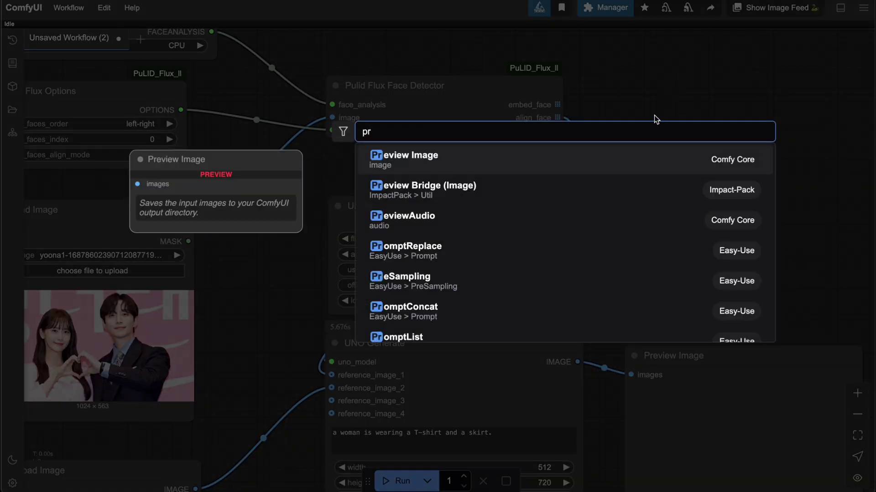
click(580, 156)
click(701, 115)
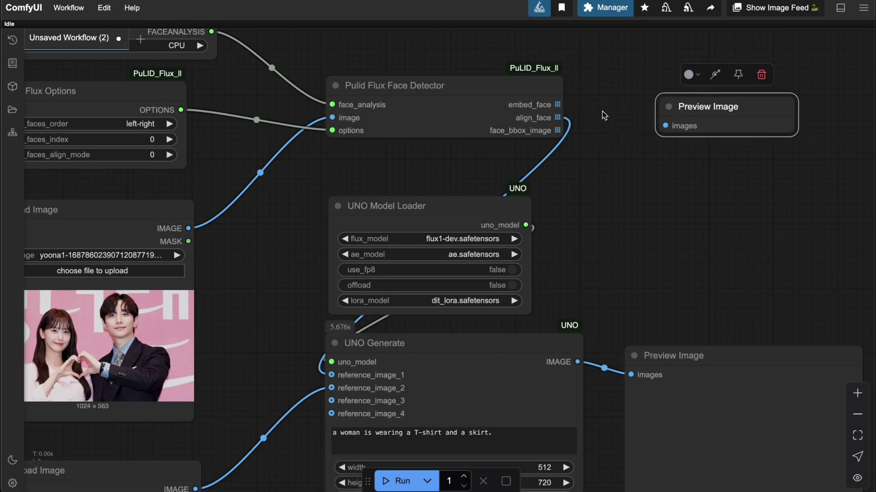
drag(558, 117, 666, 125)
drag(644, 195, 664, 153)
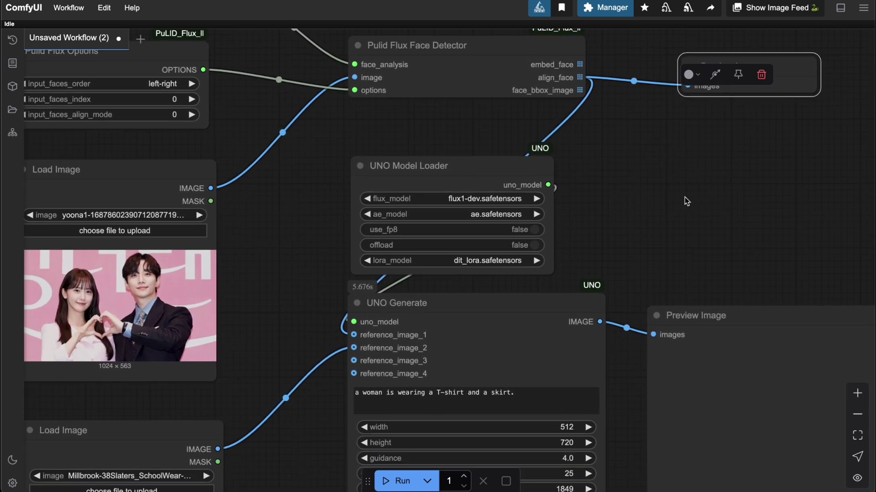
drag(684, 197, 644, 181)
Step: Reposition the preview and start generating the try-on image with seed 1850
drag(670, 296, 680, 264)
drag(644, 187, 645, 106)
click(393, 480)
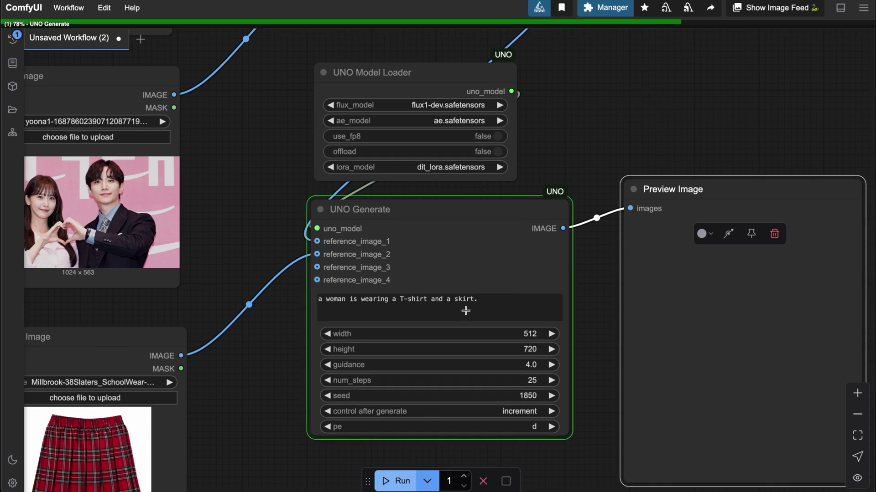
Step: Pan around the canvas to inspect the 512×512 face crop and 512×720 try-on image, then select the face detector node
scroll(579, 138, down, 5)
scroll(579, 137, up, 4)
drag(579, 143, 475, 151)
drag(765, 265, 802, 232)
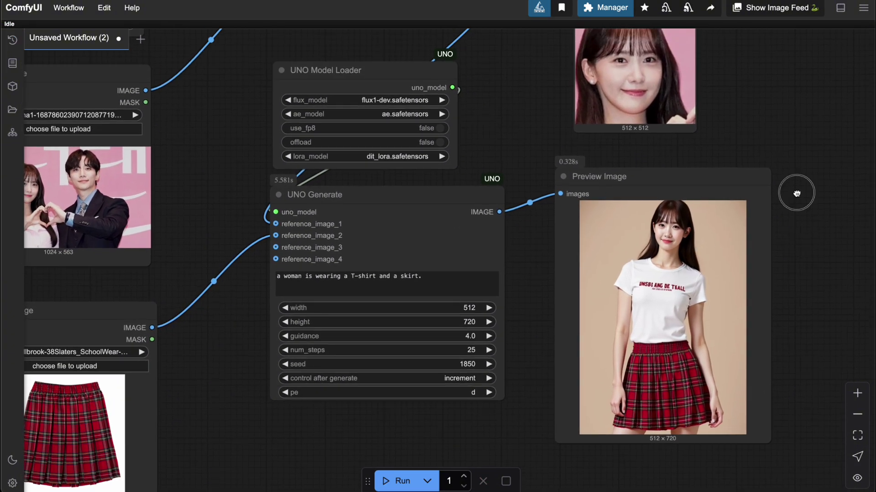
drag(807, 192, 846, 197)
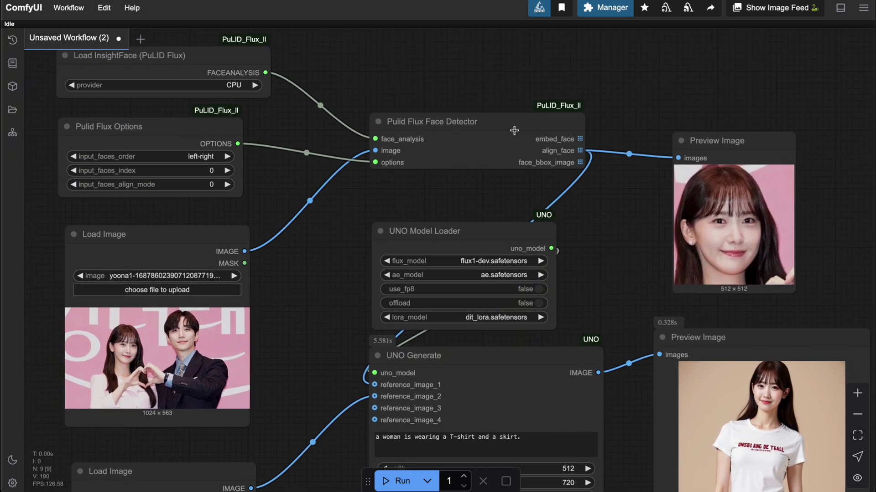
click(514, 130)
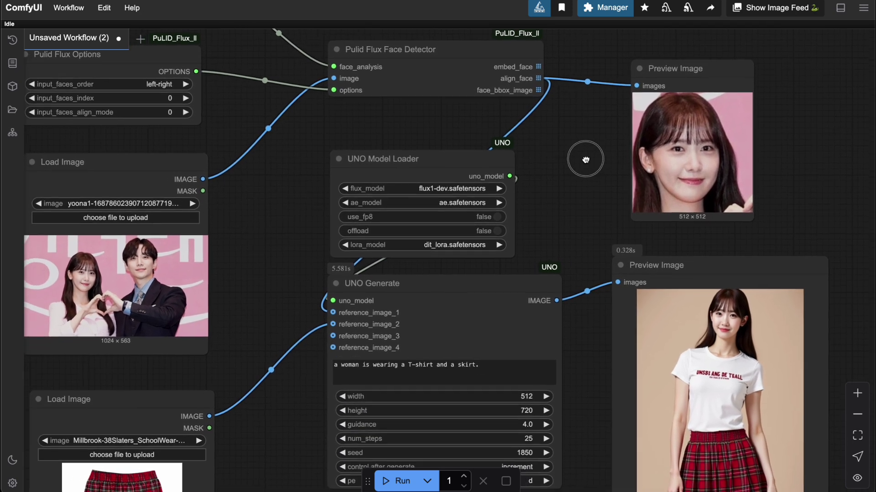